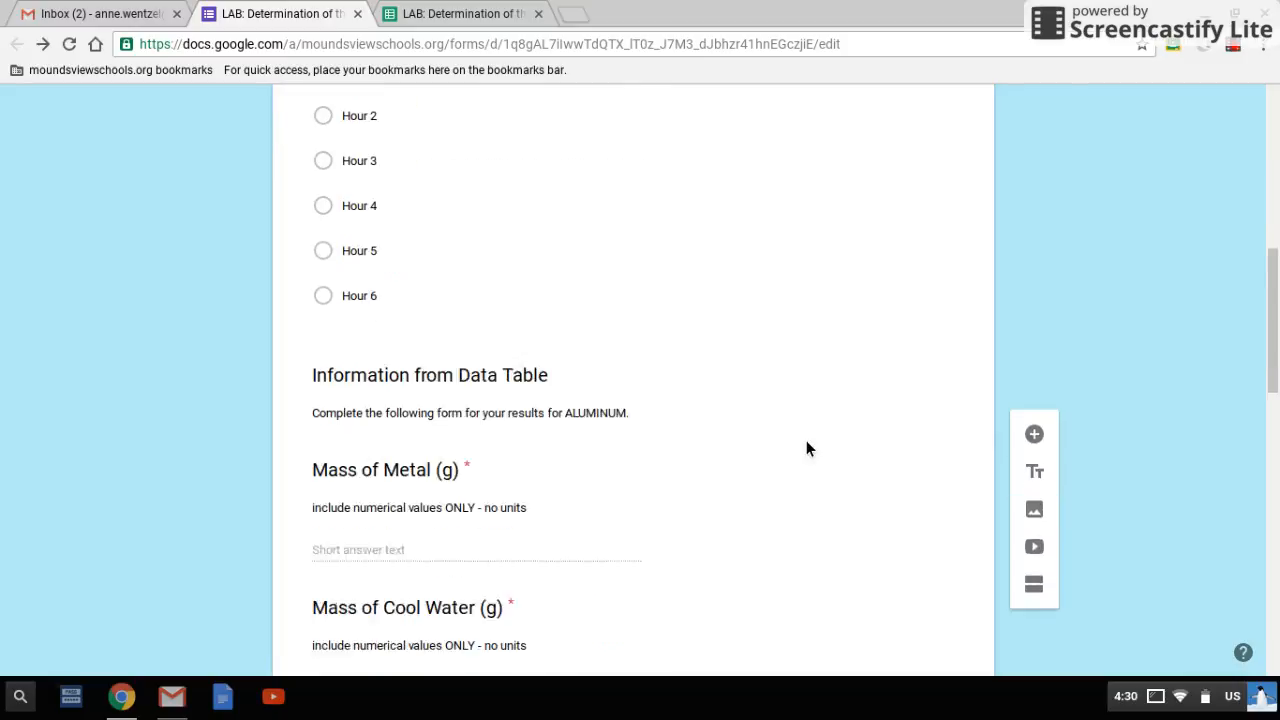
# Review the lab form's measurement questions and the matching entries in E2:I2 of the linked responses sheet
pyautogui.scroll(-2, 808, 449)
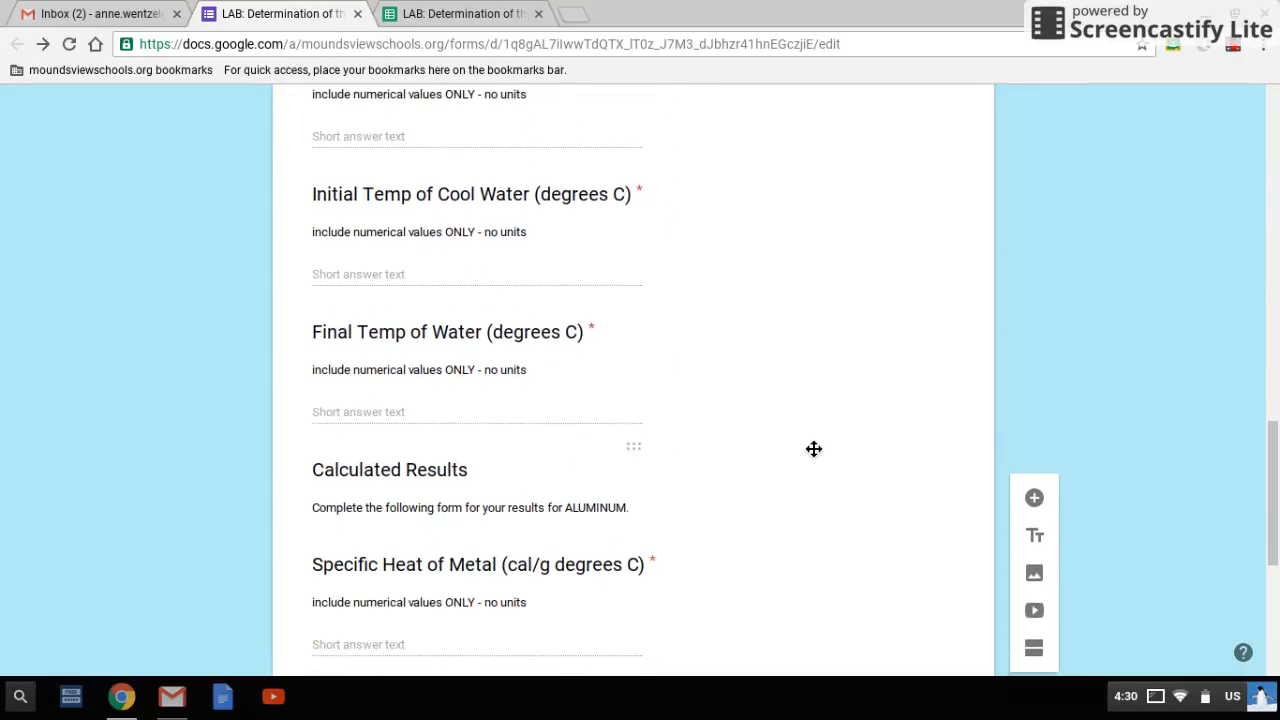
pyautogui.scroll(-1, 808, 449)
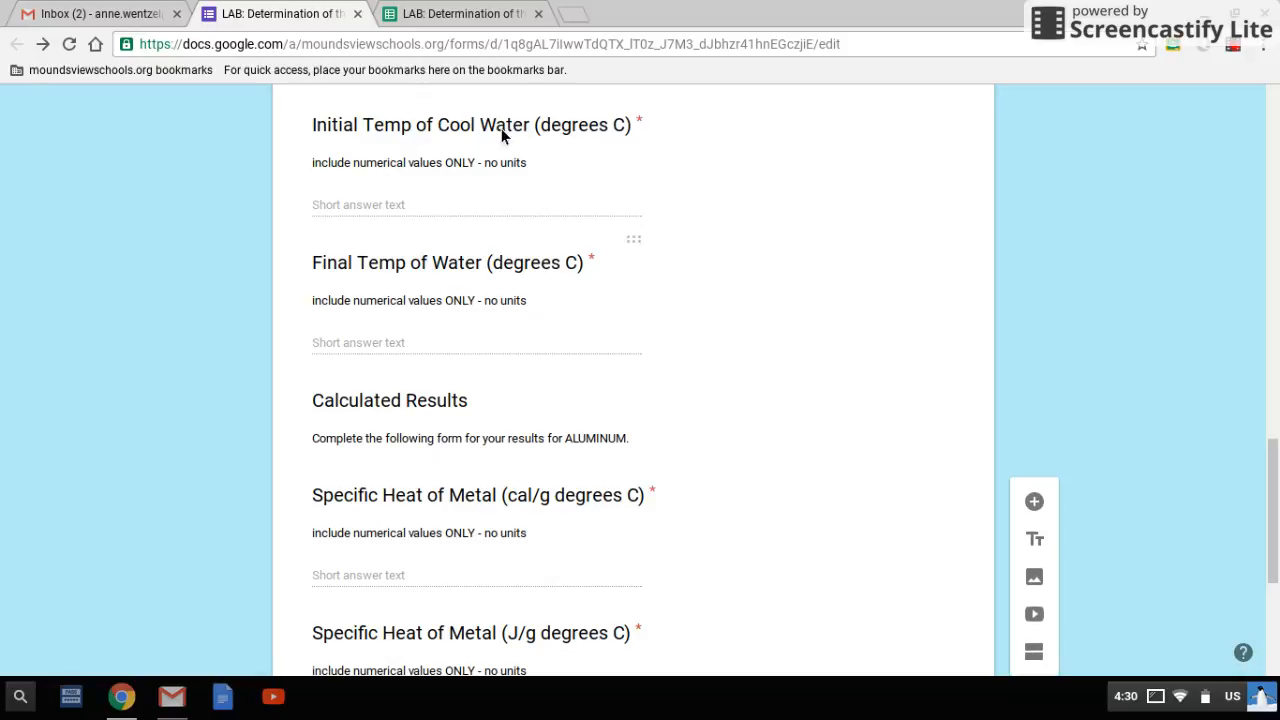
pyautogui.click(448, 19)
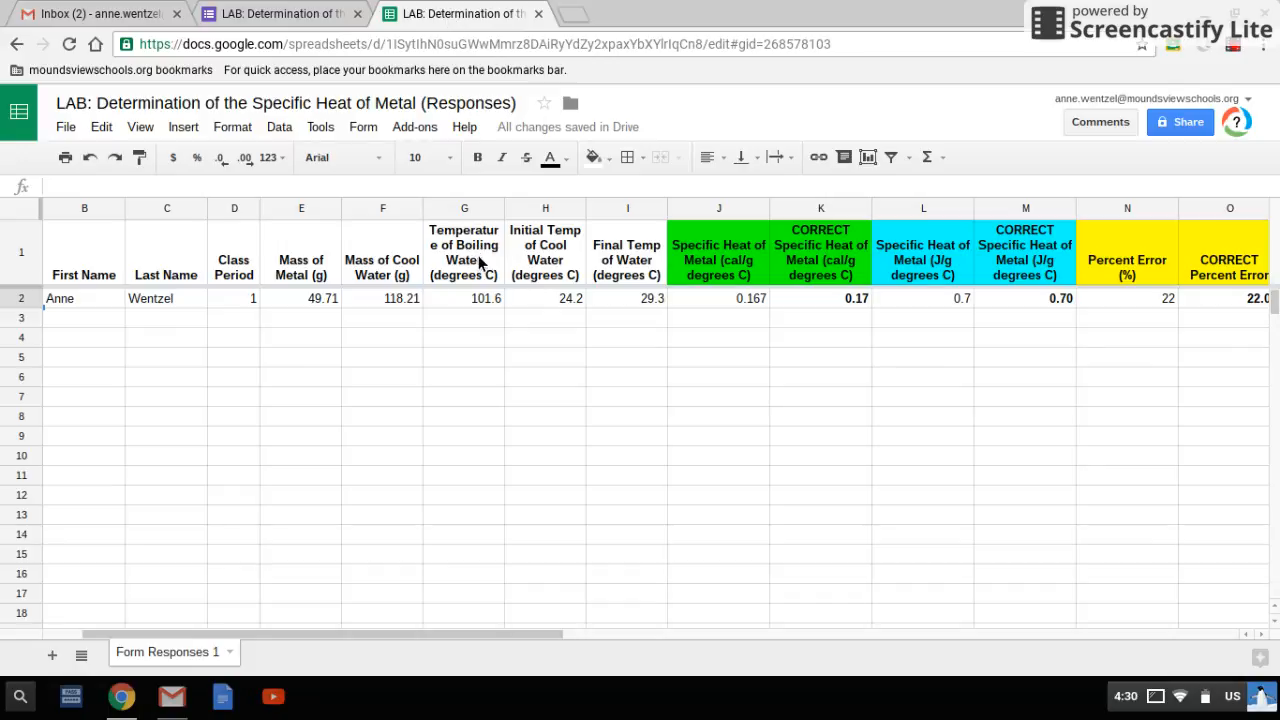
pyautogui.moveTo(312, 299); pyautogui.dragTo(641, 310)
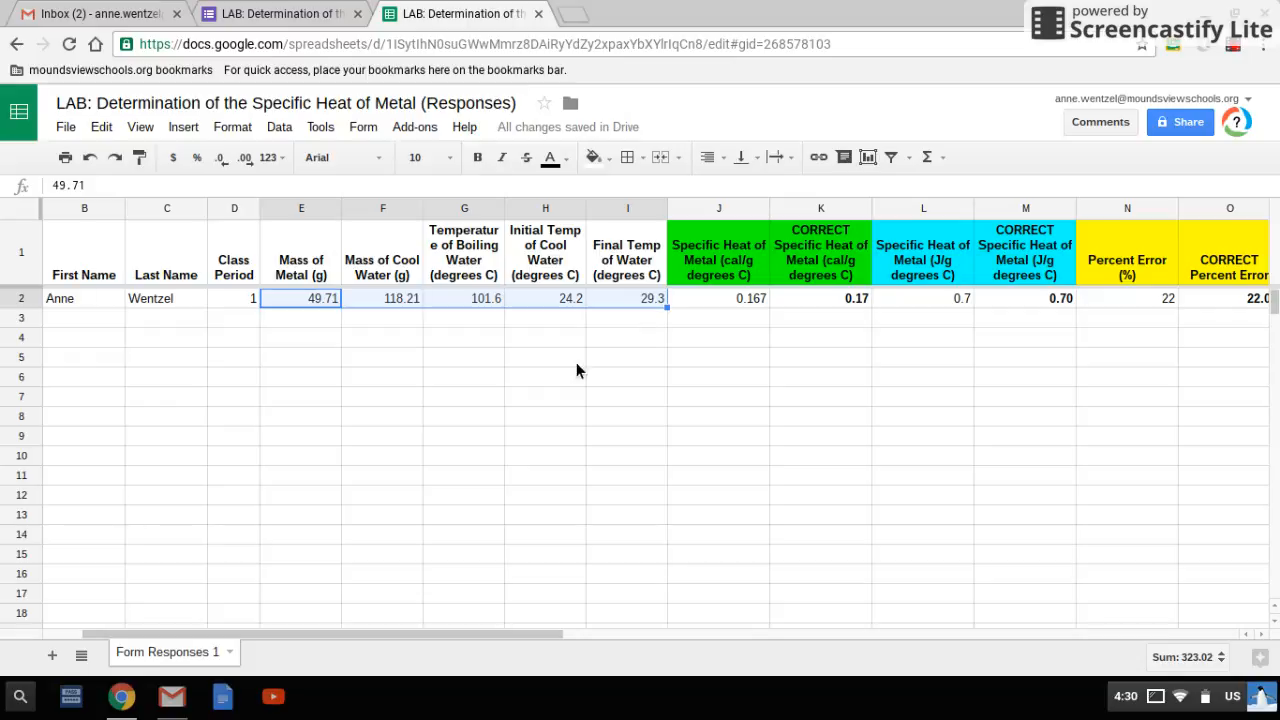
pyautogui.moveTo(595, 640); pyautogui.dragTo(672, 647)
pyautogui.click(570, 445)
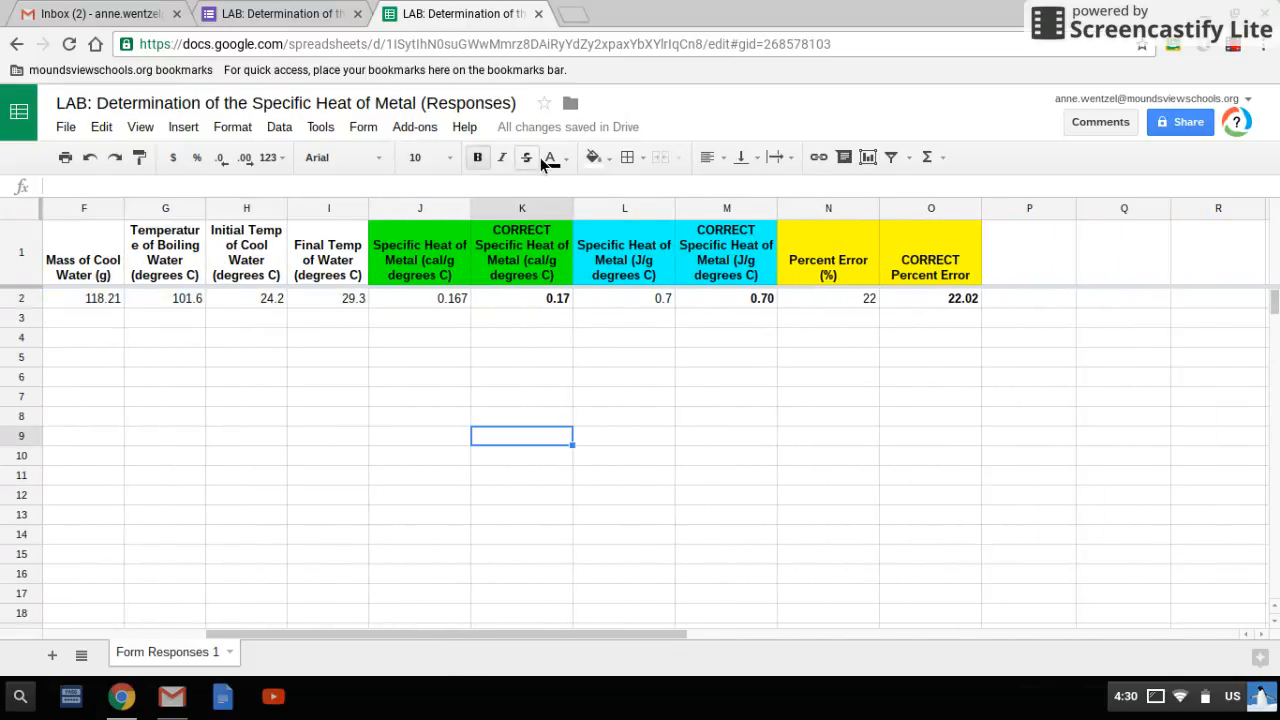
# Highlight the three CORRECT columns K, M and O one after another in the responses sheet
pyautogui.click(528, 208)
pyautogui.click(728, 208)
pyautogui.click(966, 208)
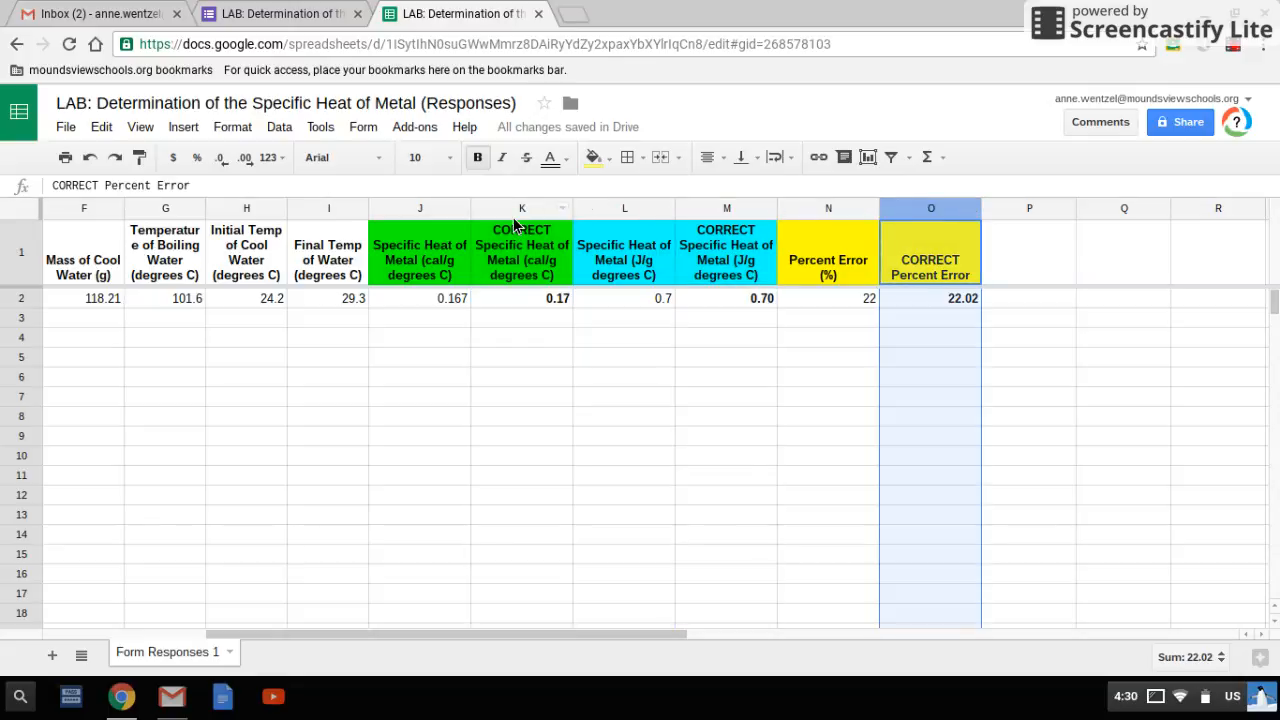
# Inspect the specific heat formula in K2 and compare it with the submitted answer in J2 without changing either
pyautogui.click(536, 300)
pyautogui.click(120, 190)
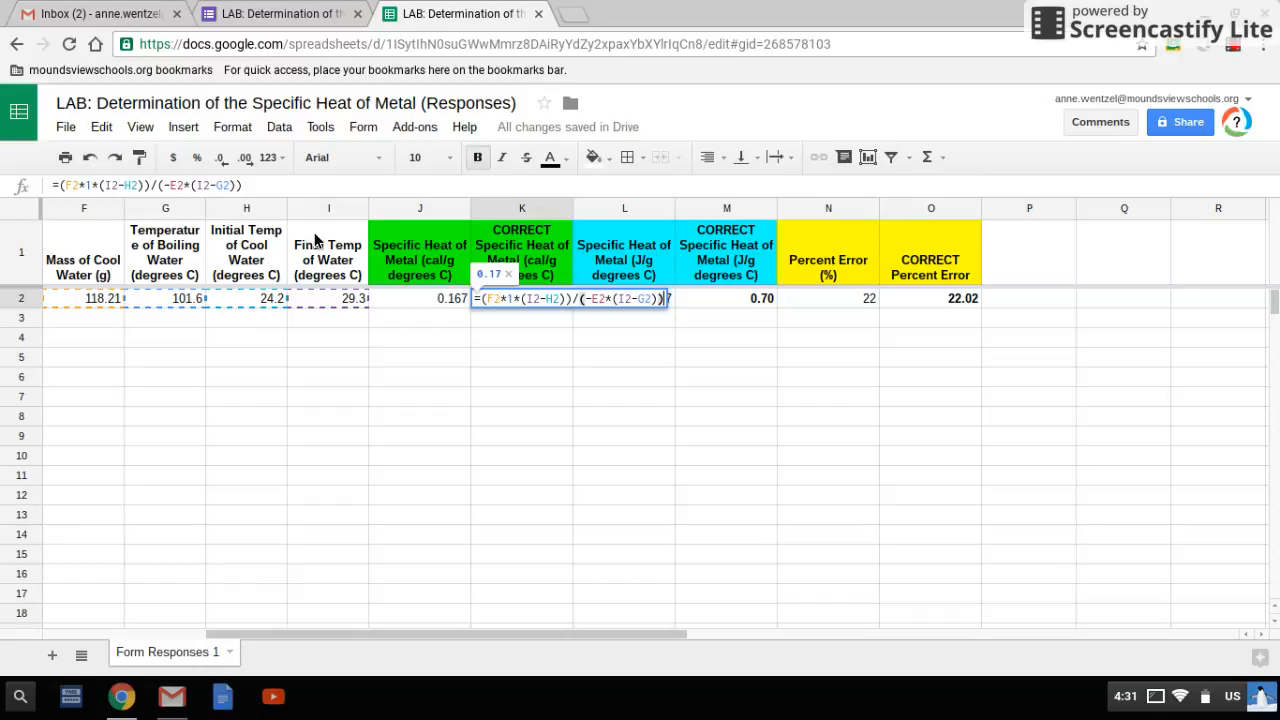
pyautogui.press('Escape')
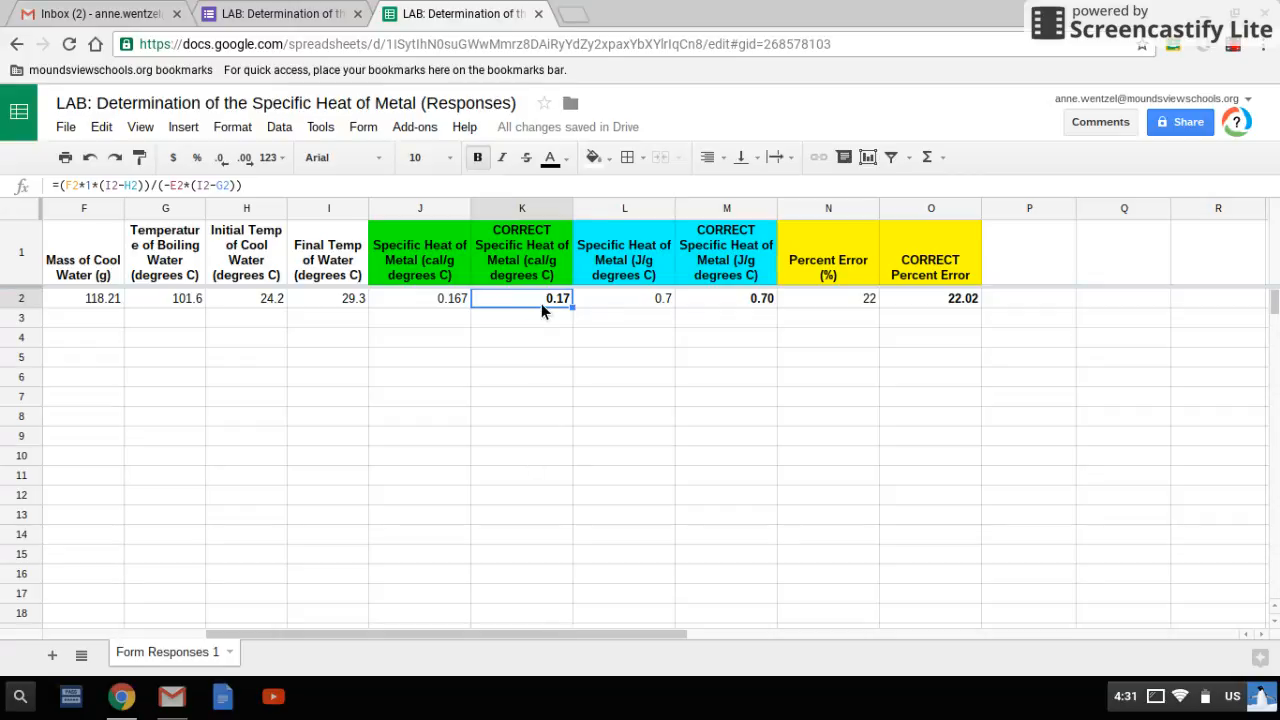
pyautogui.click(433, 302)
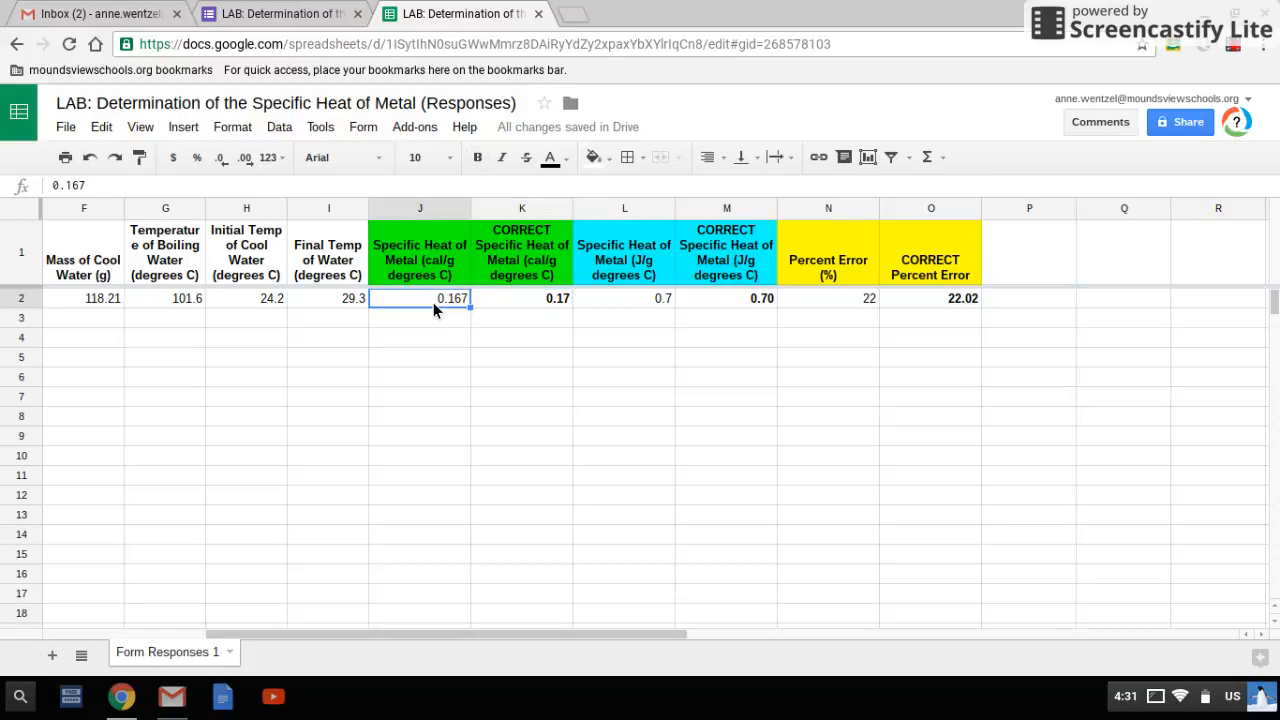
pyautogui.click(536, 301)
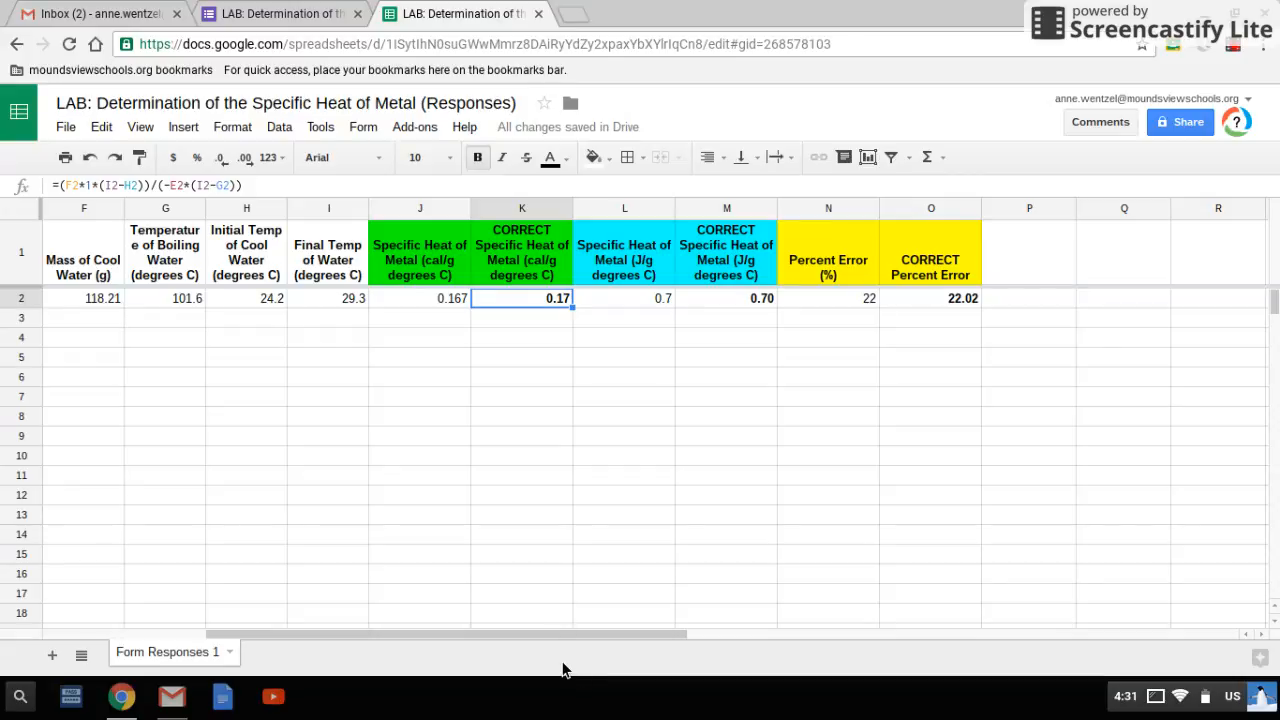
# Open the copyDown add-on's settings and turn on copying formulas down on form submit
pyautogui.click(435, 128)
pyautogui.moveTo(465, 169)
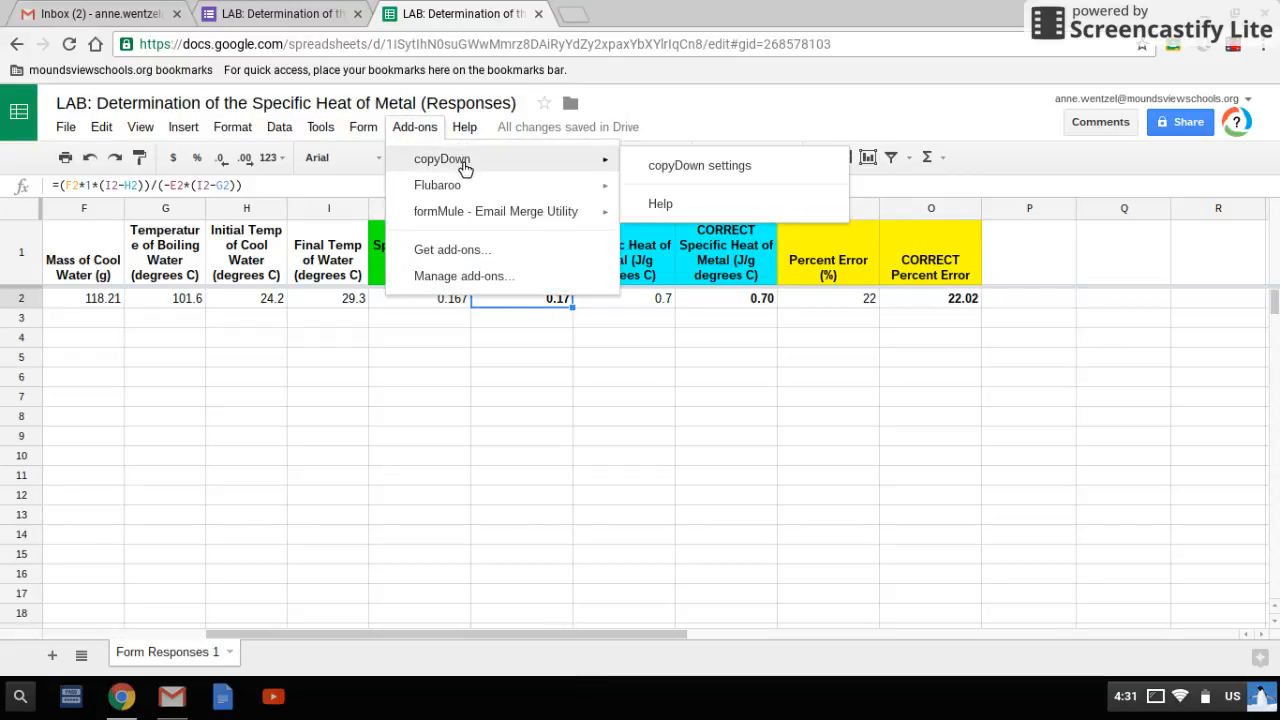
pyautogui.click(664, 172)
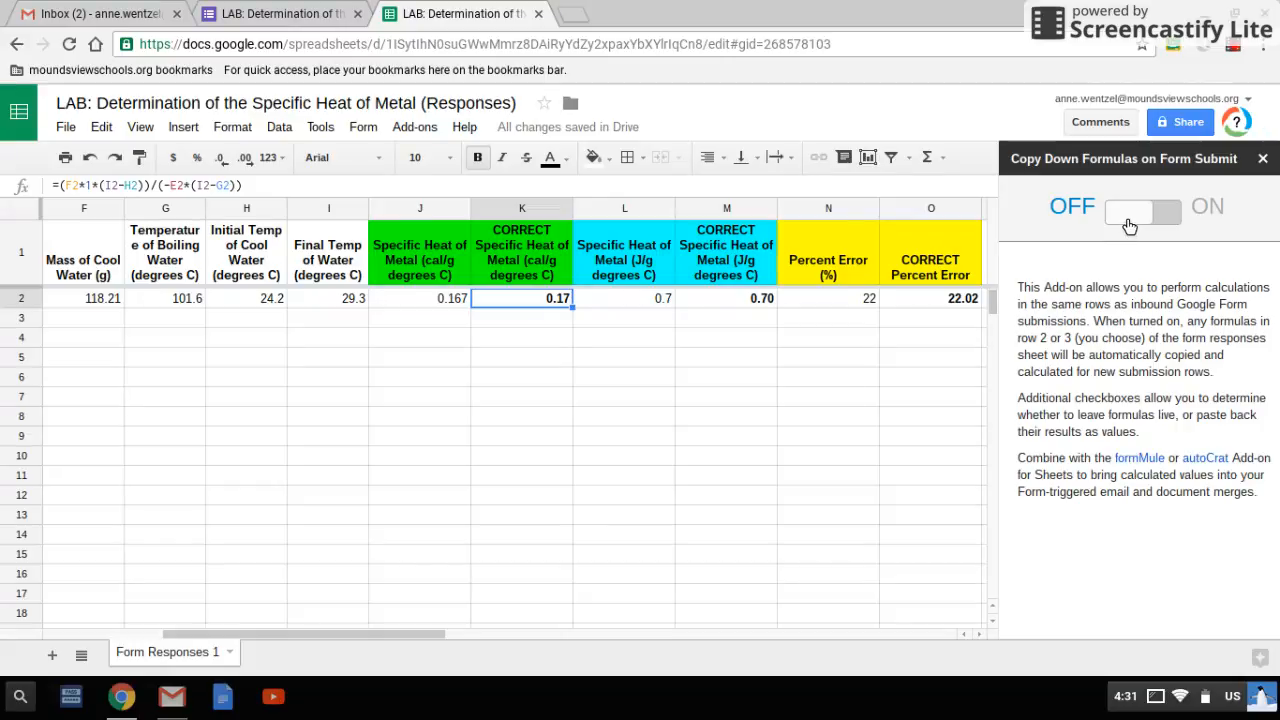
pyautogui.click(1129, 227)
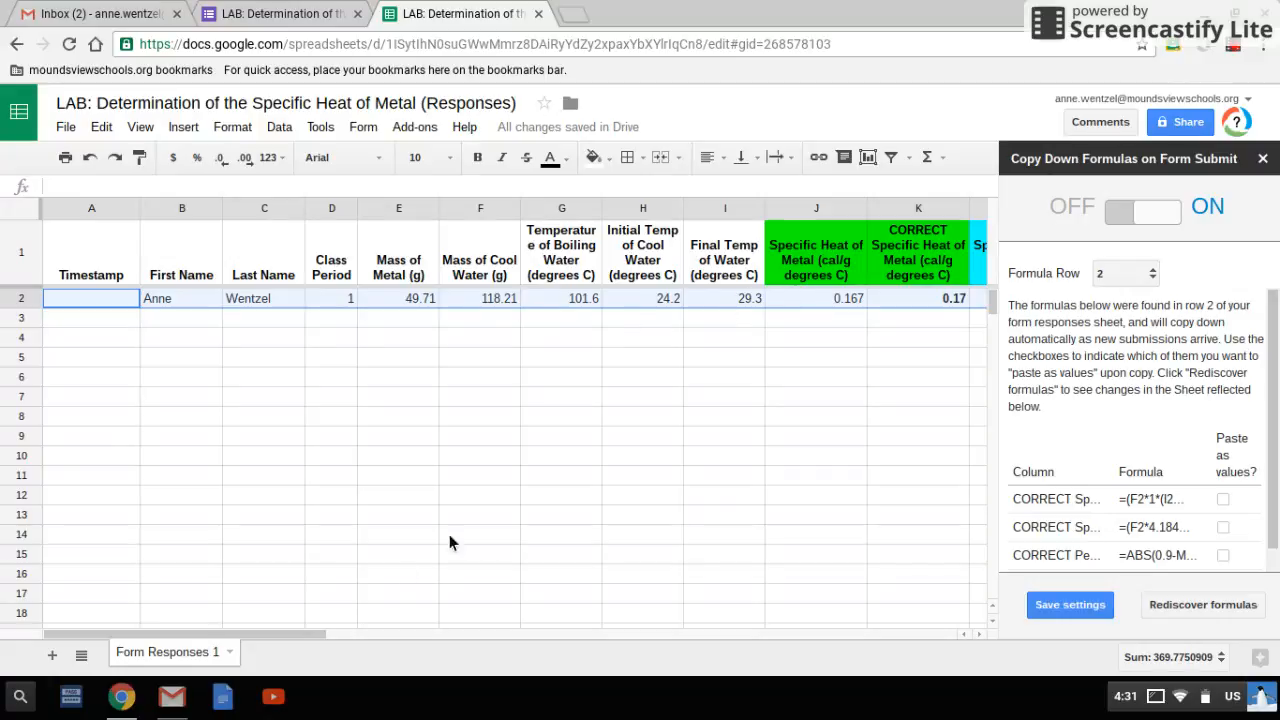
# Examine the master formulas in K2, M2 and O2 that copyDown uses
pyautogui.moveTo(299, 636); pyautogui.dragTo(559, 637)
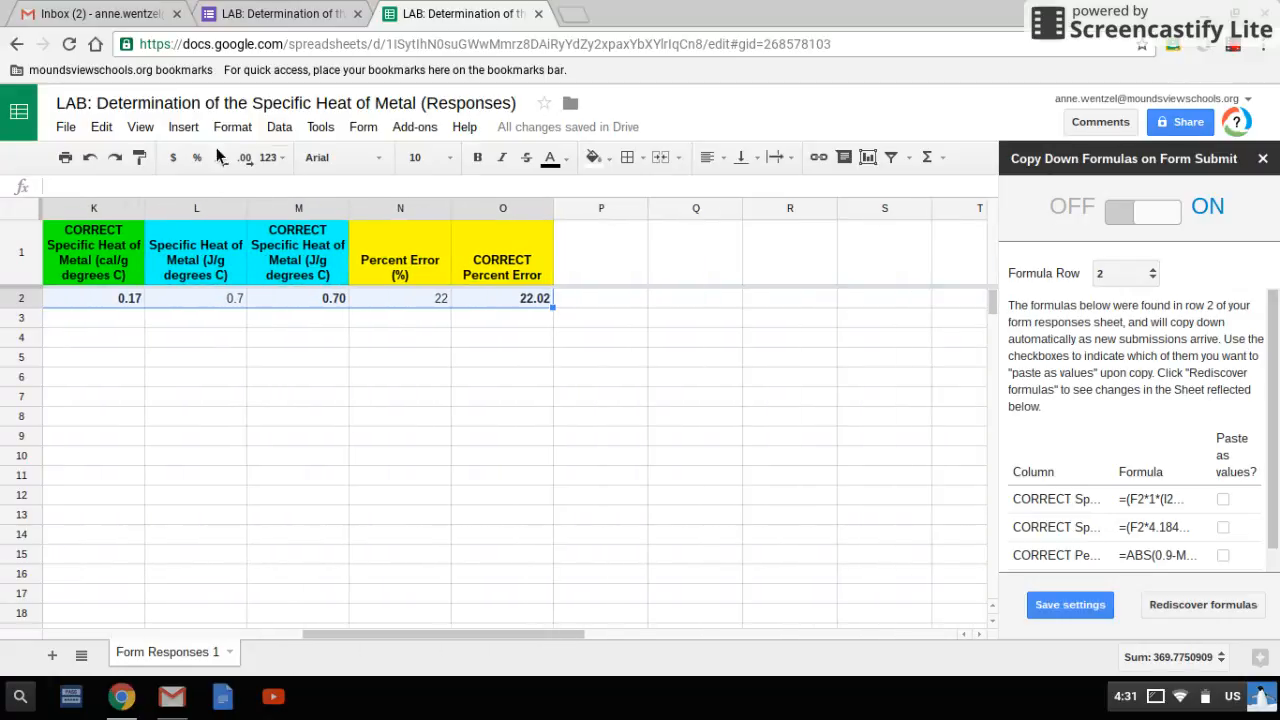
pyautogui.click(114, 303)
pyautogui.click(313, 296)
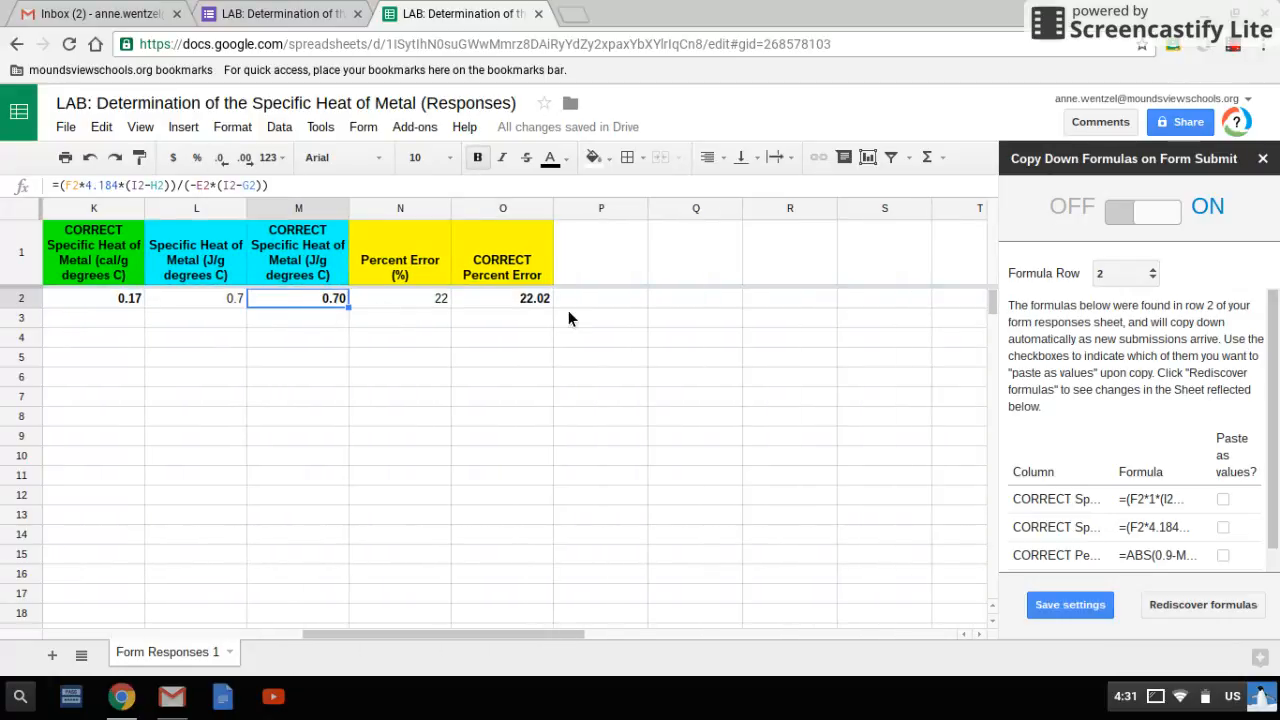
pyautogui.click(525, 303)
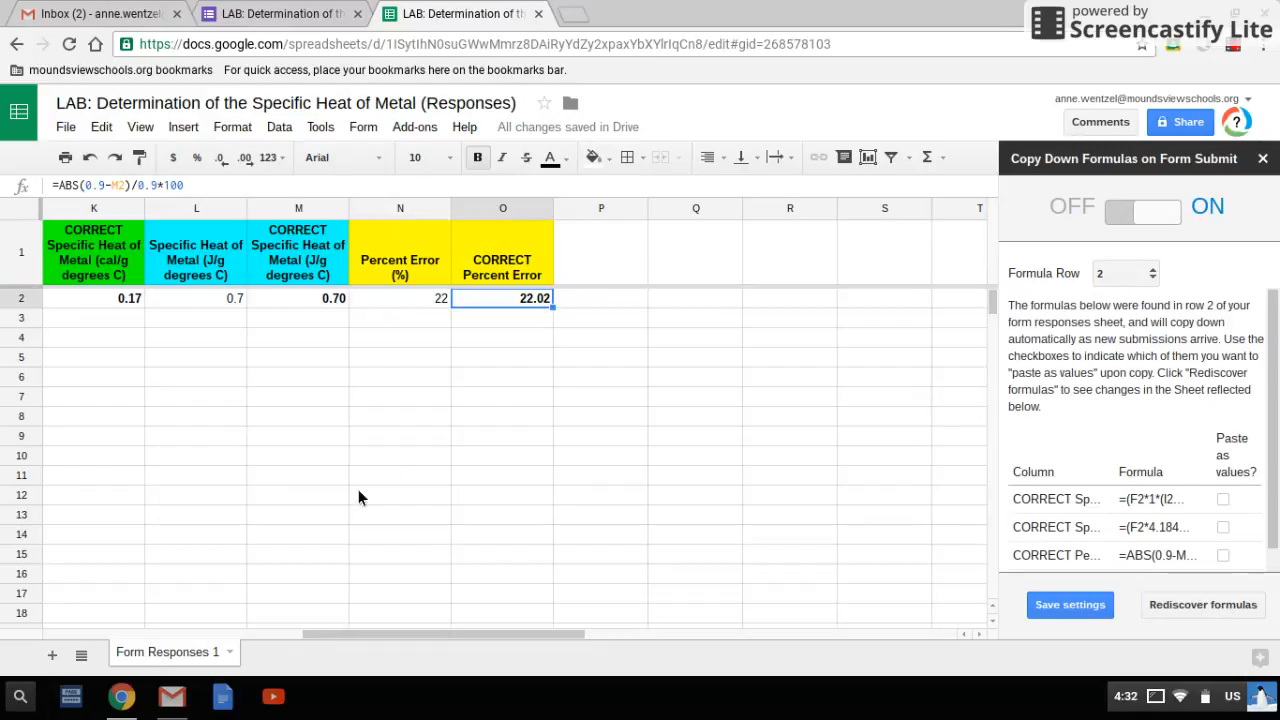
# Rediscover the row 2 formulas in copyDown and close the add-on's settings
pyautogui.click(1205, 606)
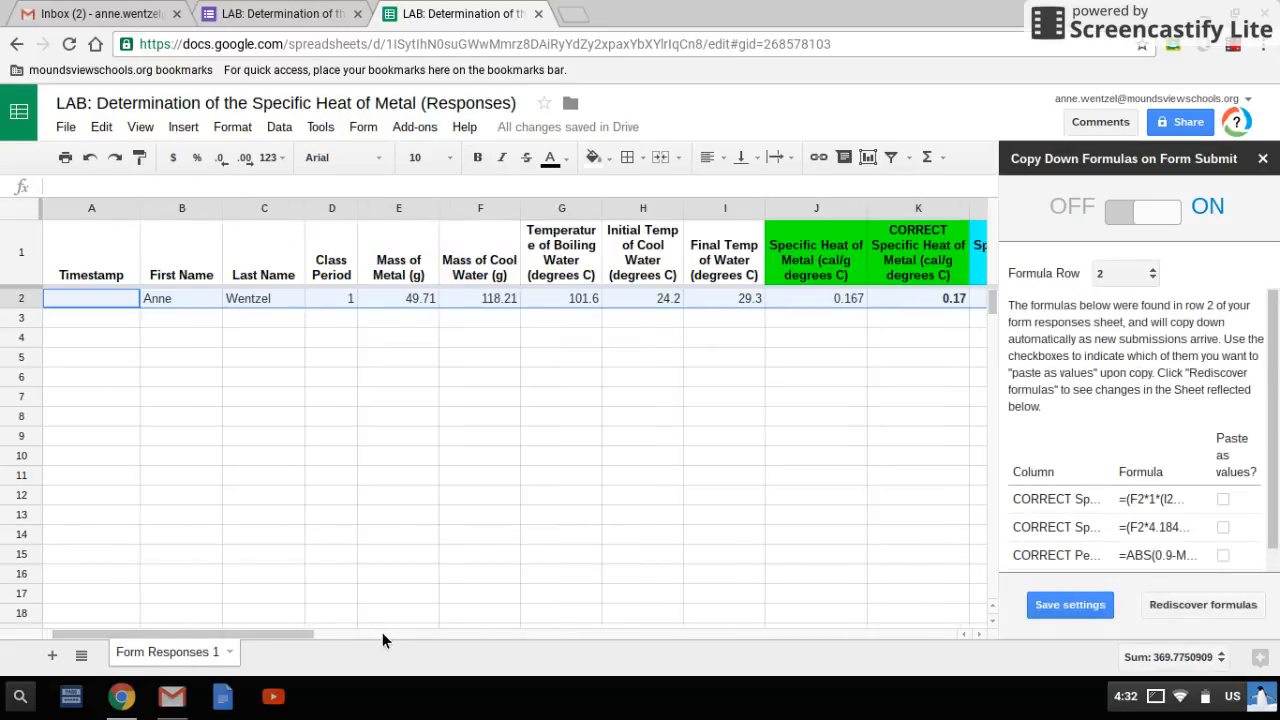
pyautogui.moveTo(382, 632); pyautogui.dragTo(579, 632)
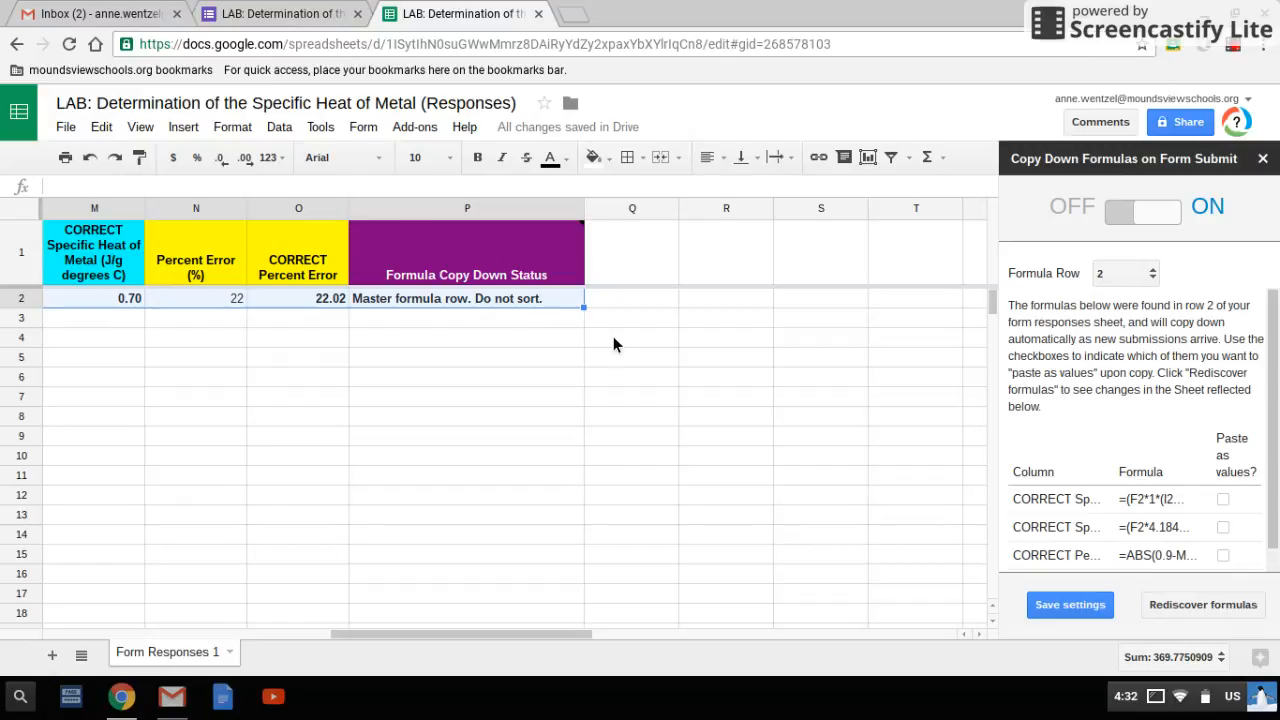
pyautogui.moveTo(576, 636); pyautogui.dragTo(463, 636)
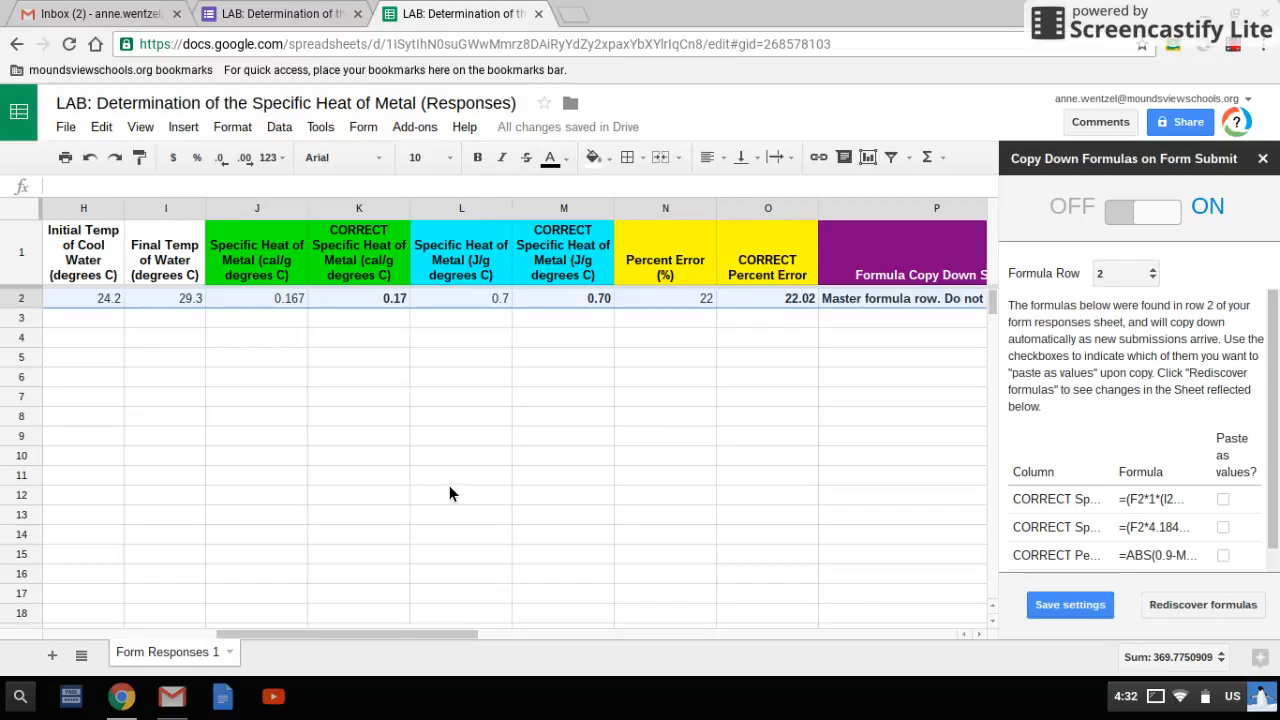
pyautogui.click(1263, 159)
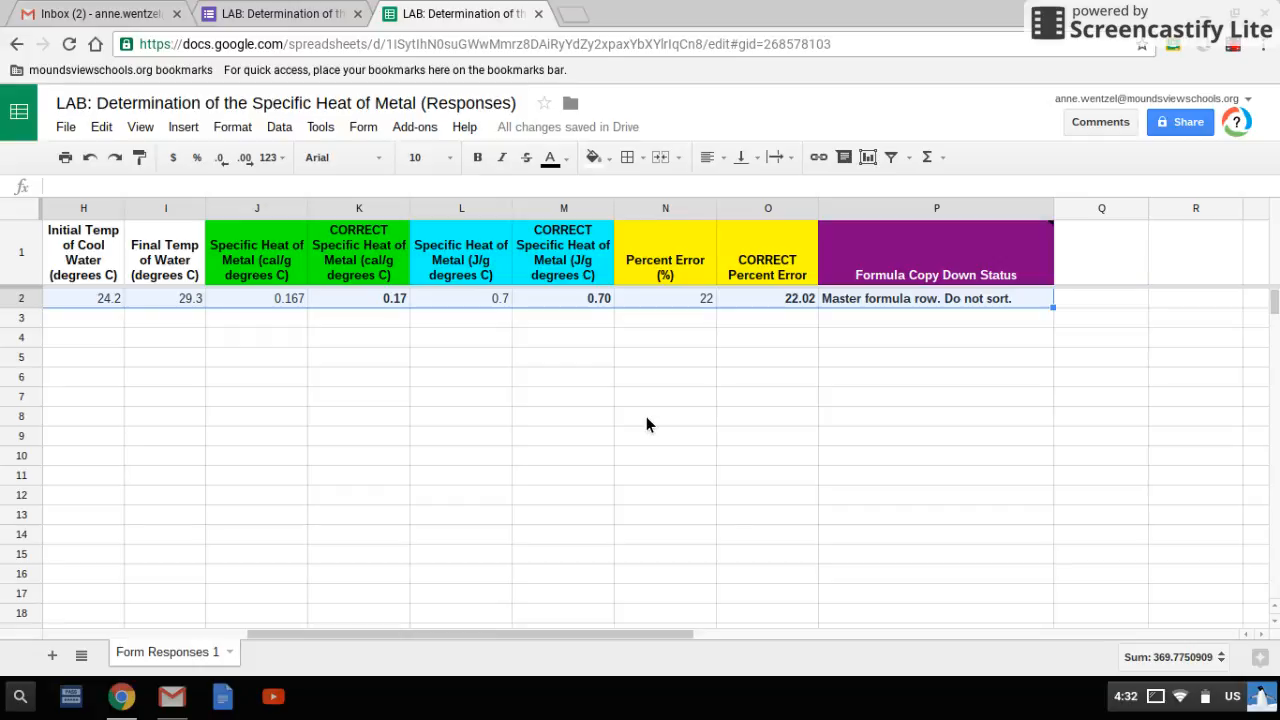
pyautogui.click(440, 132)
pyautogui.moveTo(446, 187)
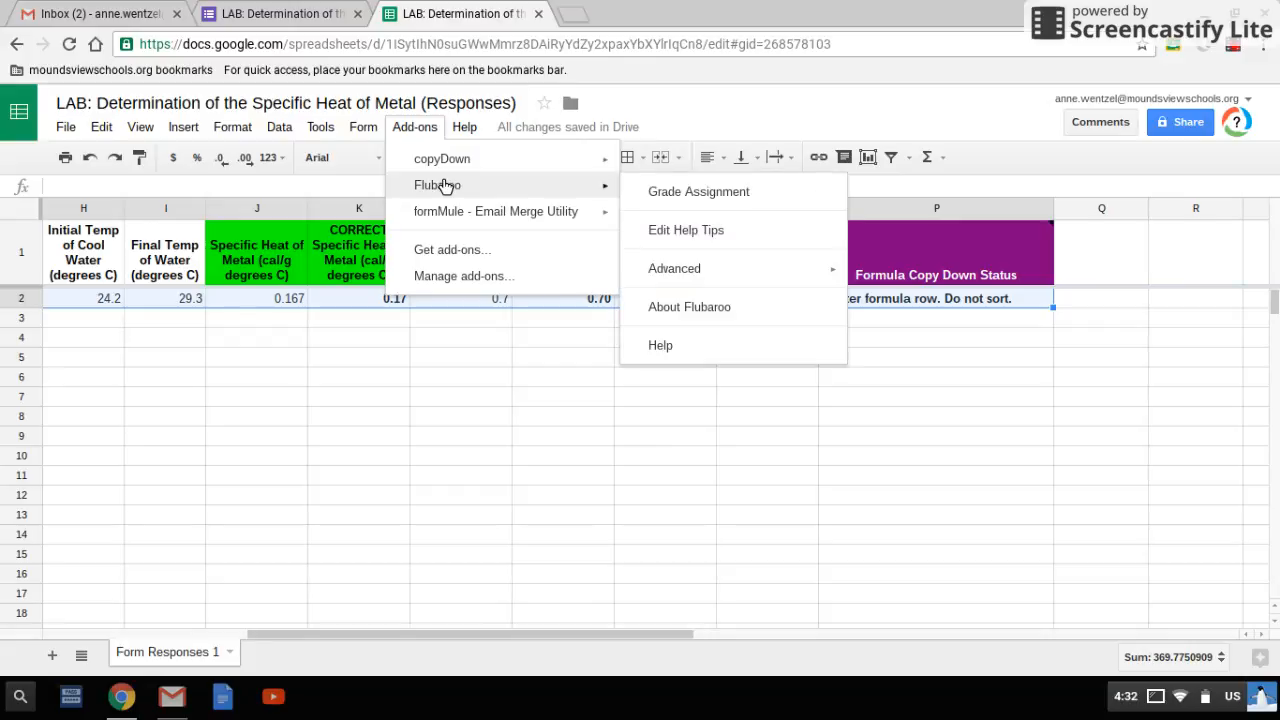
pyautogui.click(428, 130)
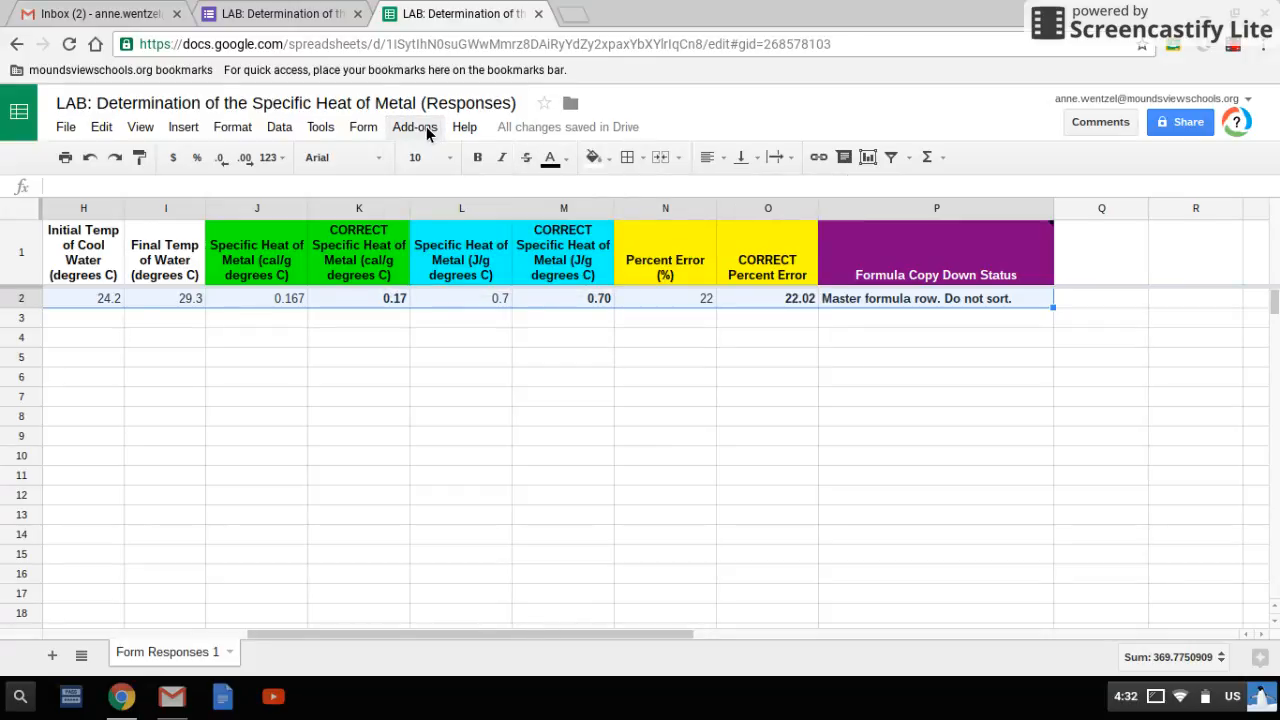
# Check the submitted cal/g specific heat in J2 against the CORRECT formula cell K2
pyautogui.click(279, 316)
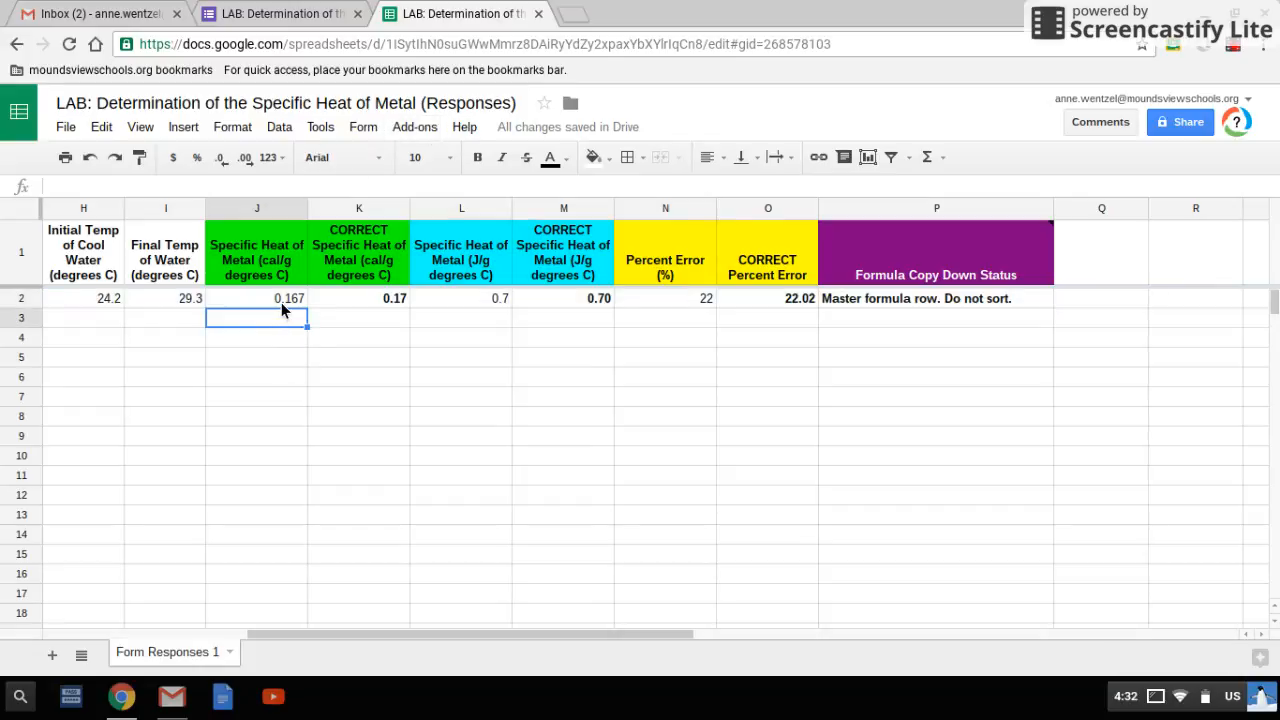
pyautogui.click(281, 302)
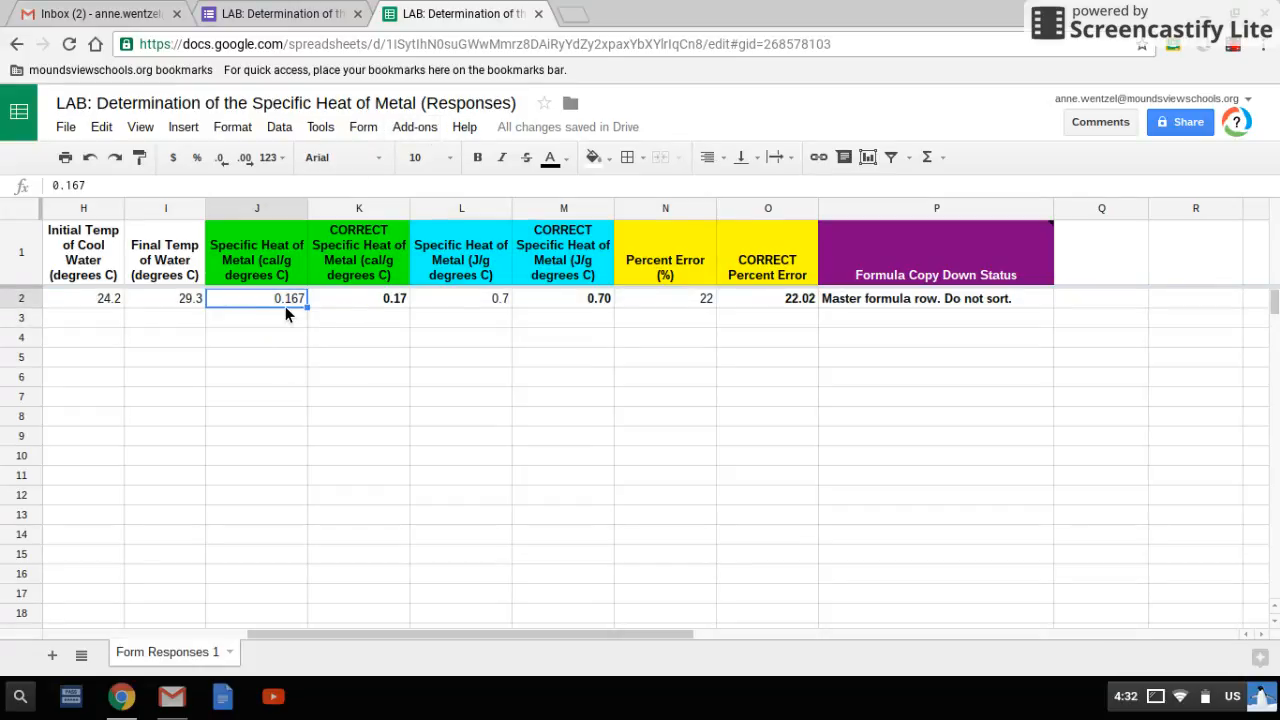
pyautogui.click(343, 305)
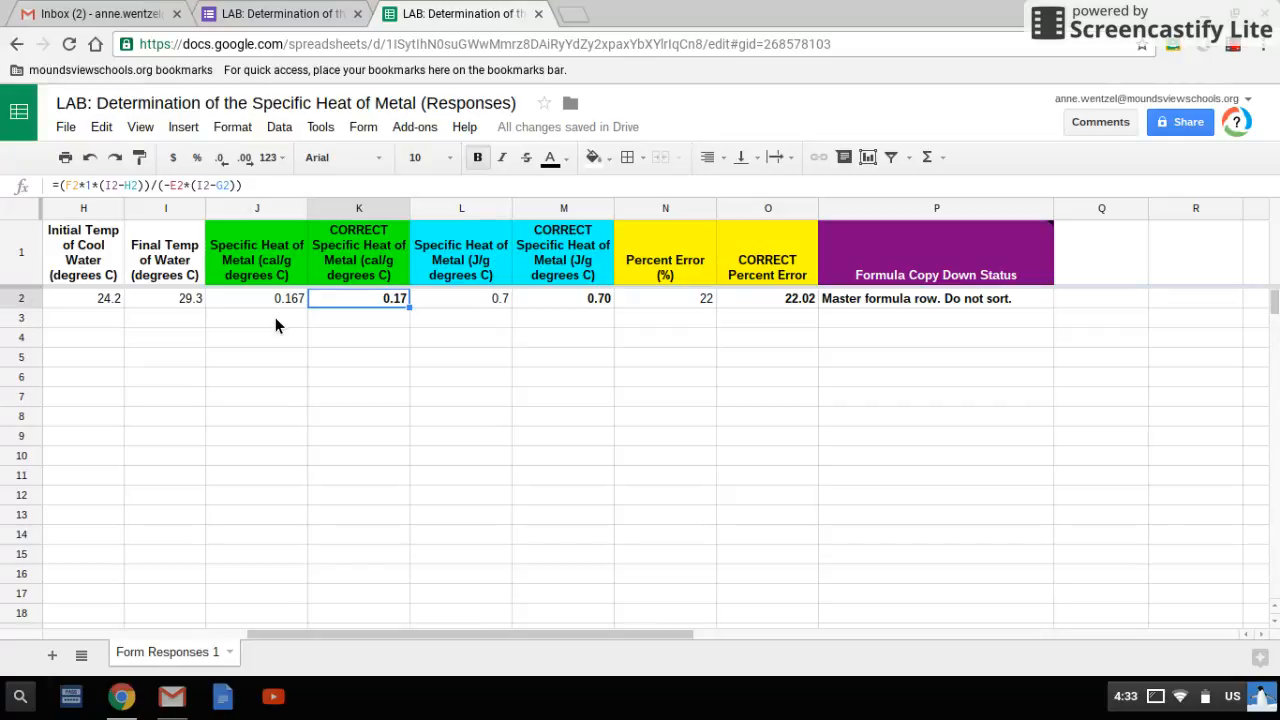
# Return to the lab form and load the questions of "LAB: Determination of the Specific Heat of Metal" in formRecycler
pyautogui.click(280, 18)
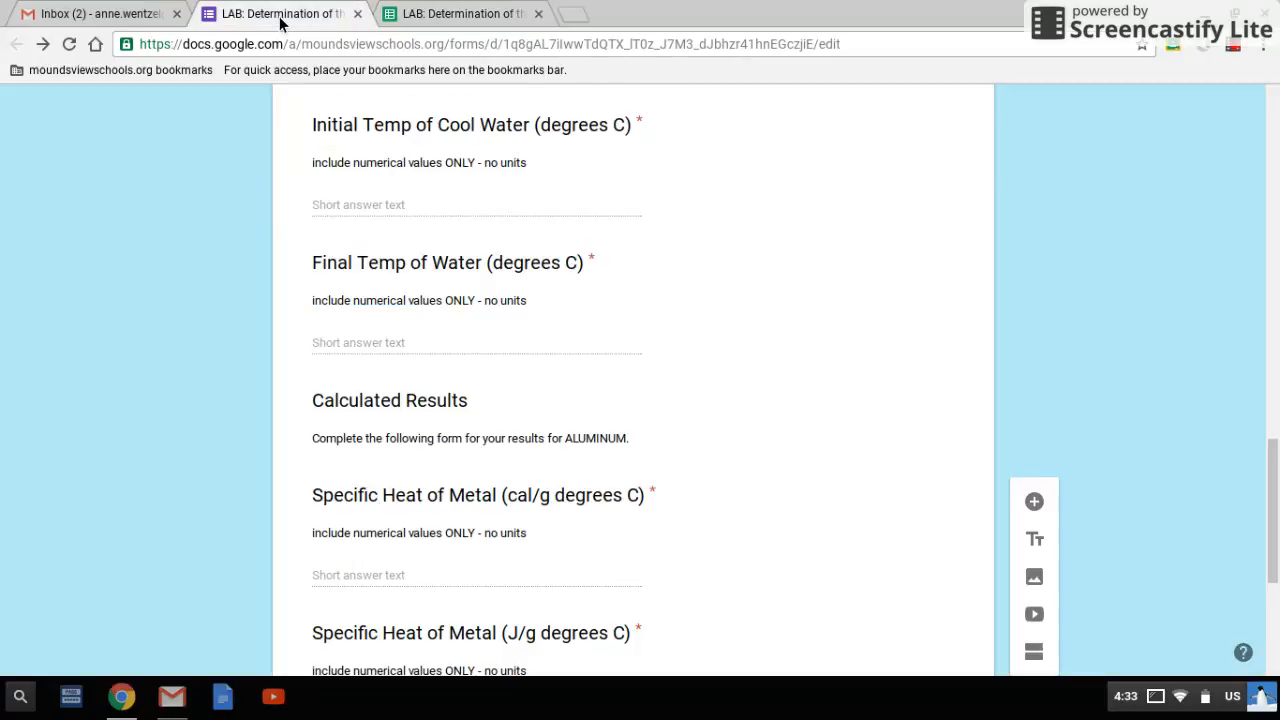
pyautogui.scroll(8, 887, 421)
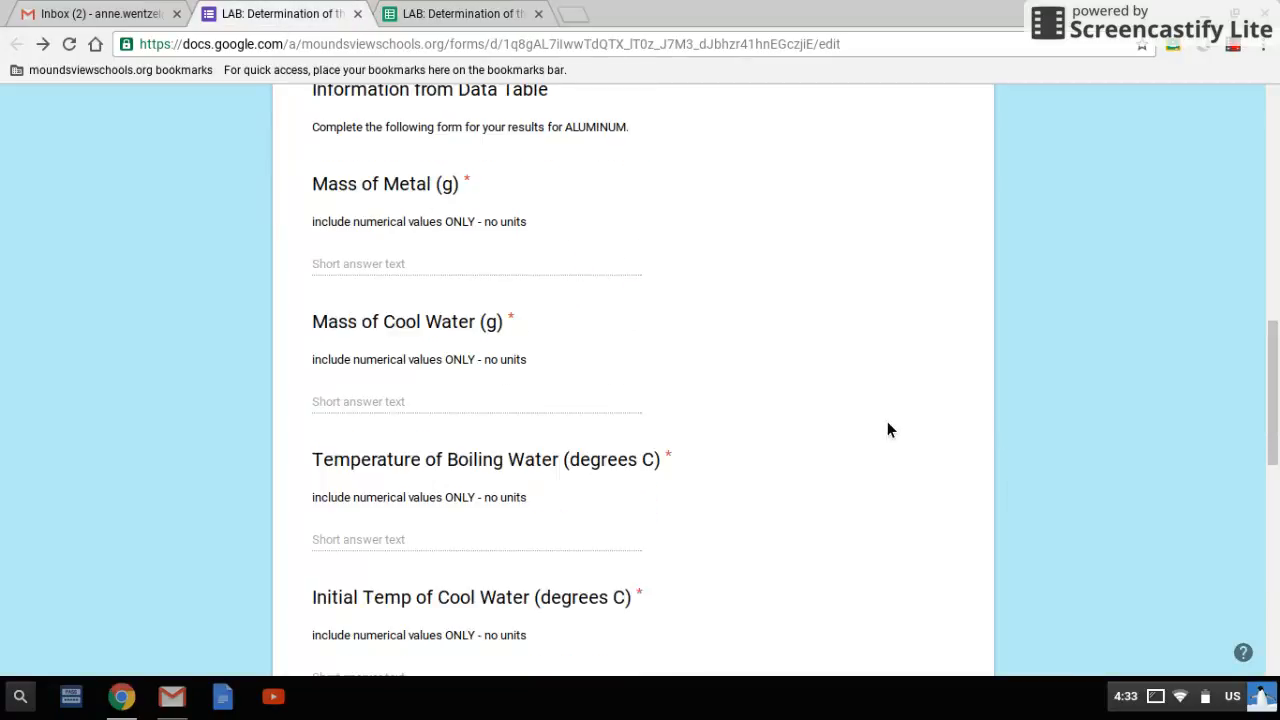
pyautogui.scroll(5, 887, 423)
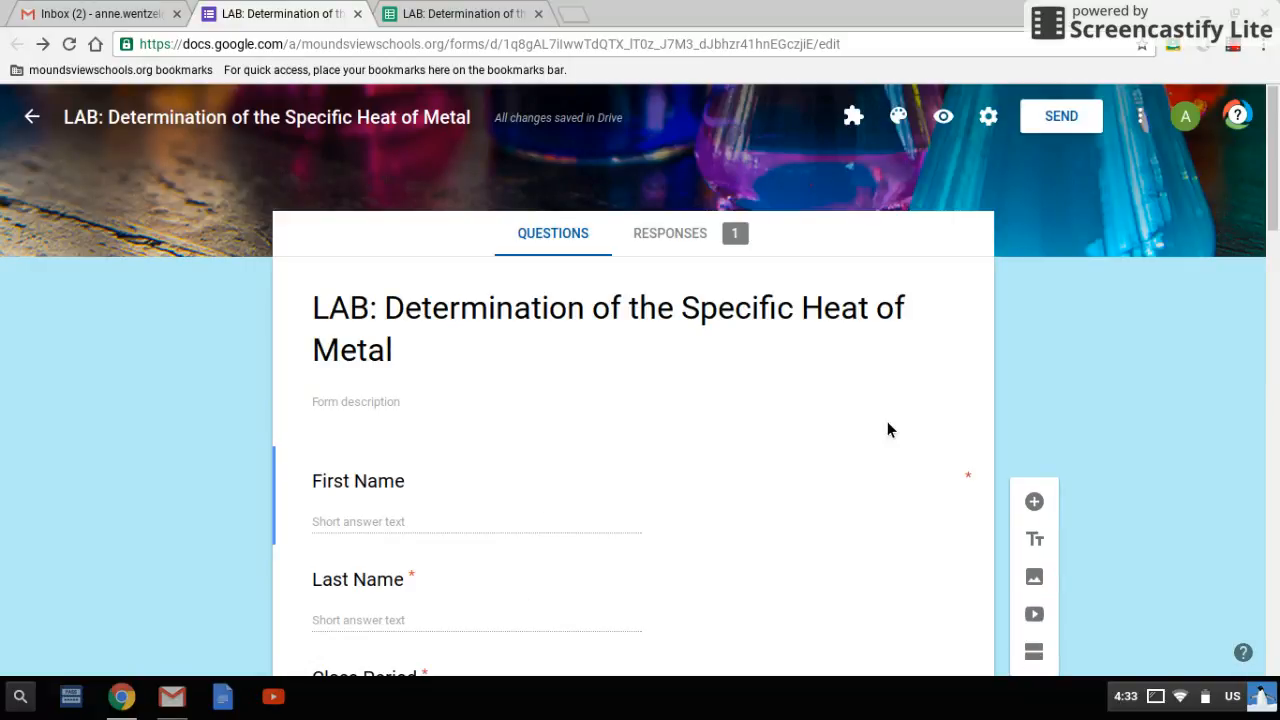
pyautogui.click(858, 120)
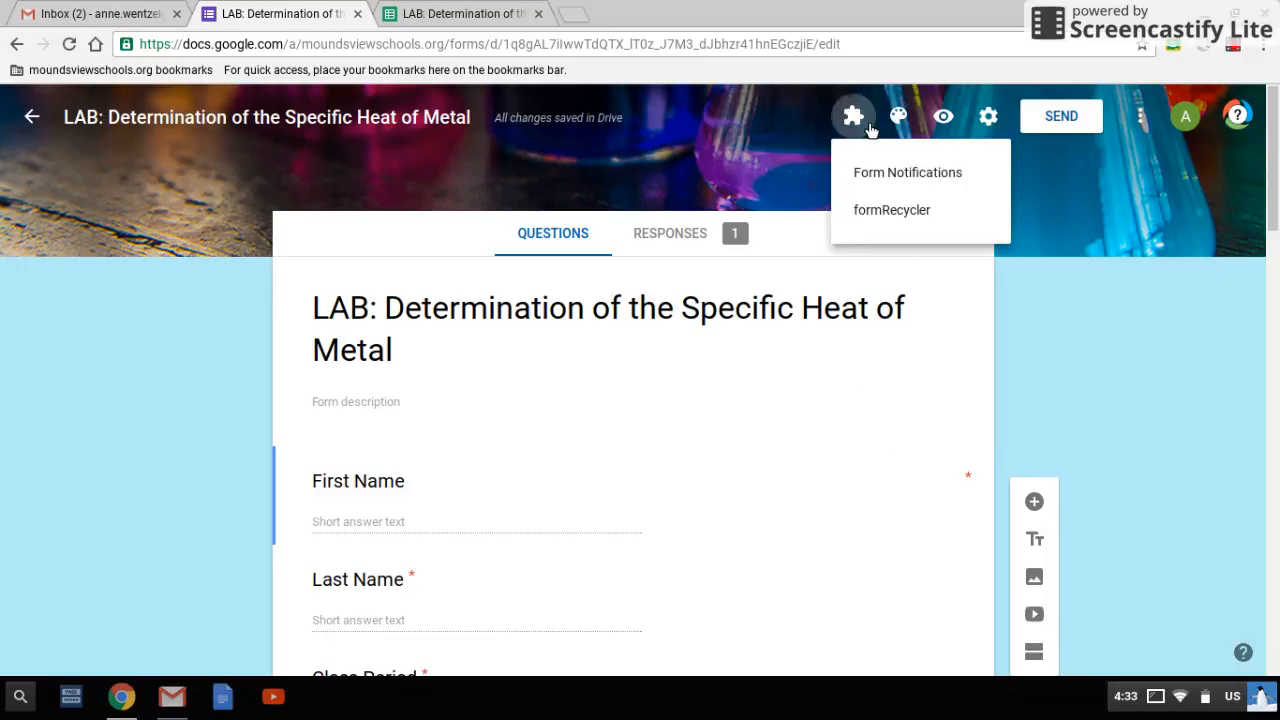
pyautogui.click(880, 214)
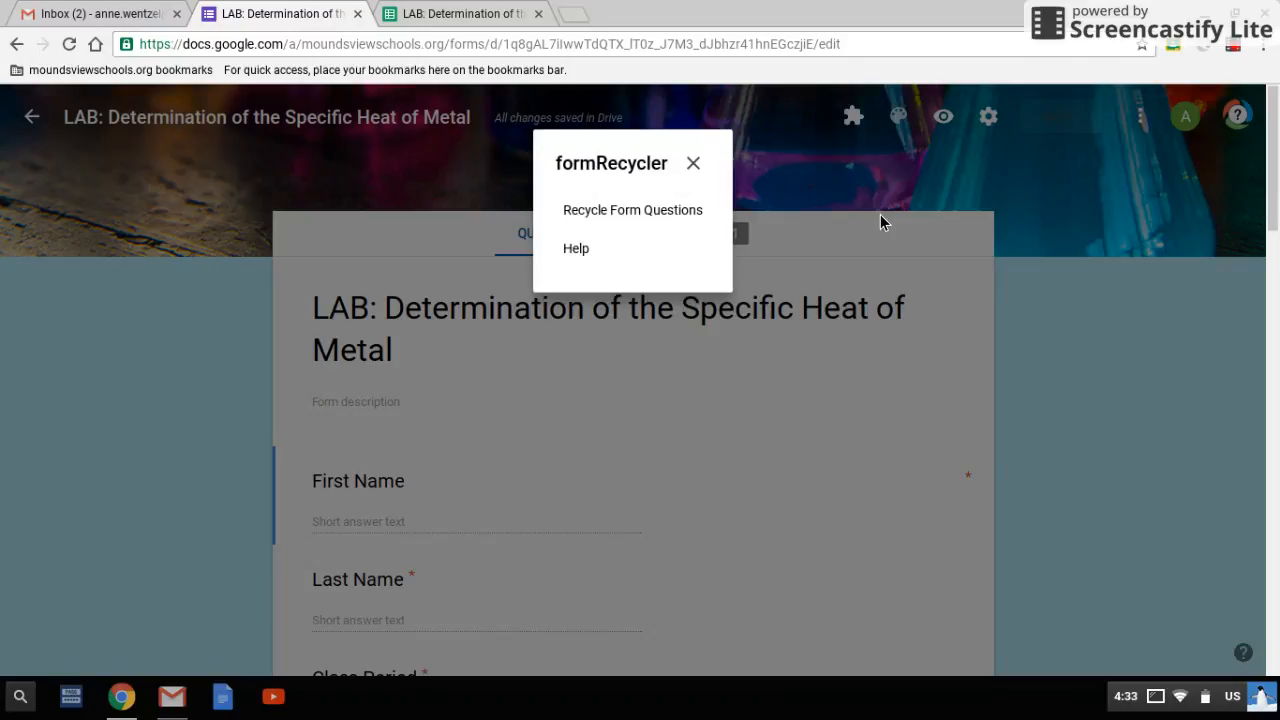
pyautogui.click(655, 214)
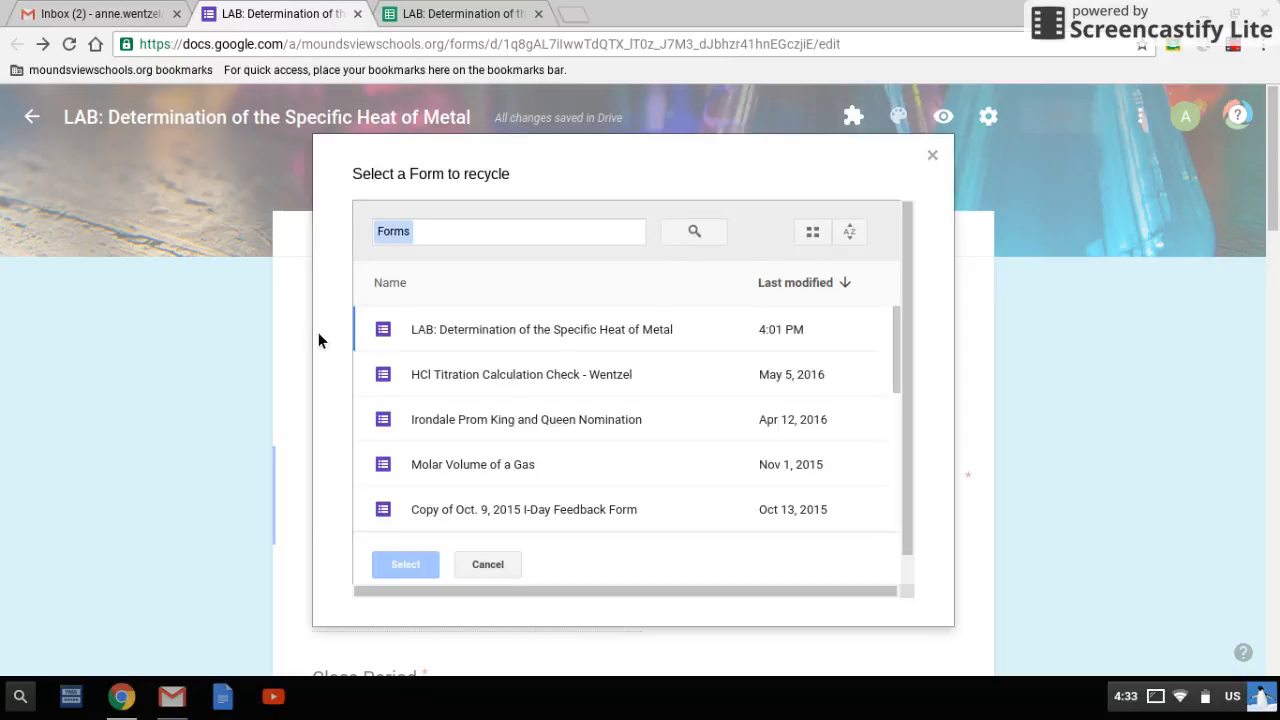
pyautogui.click(458, 341)
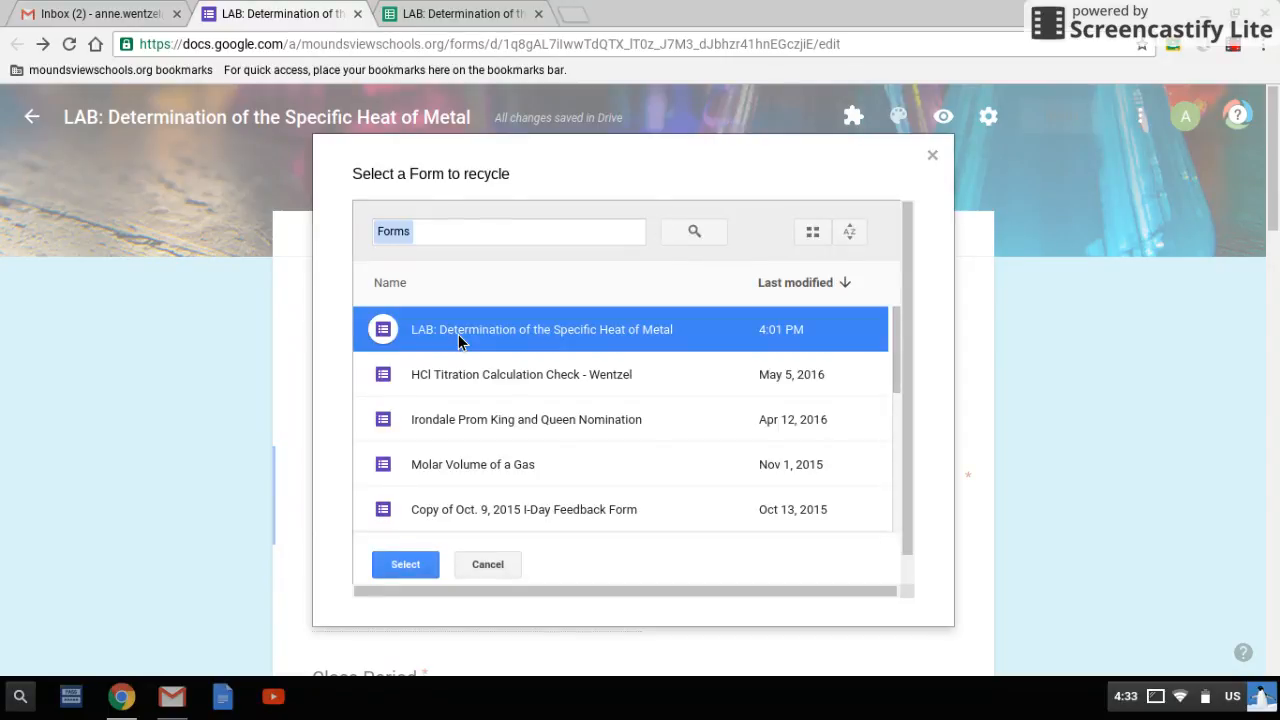
pyautogui.click(403, 571)
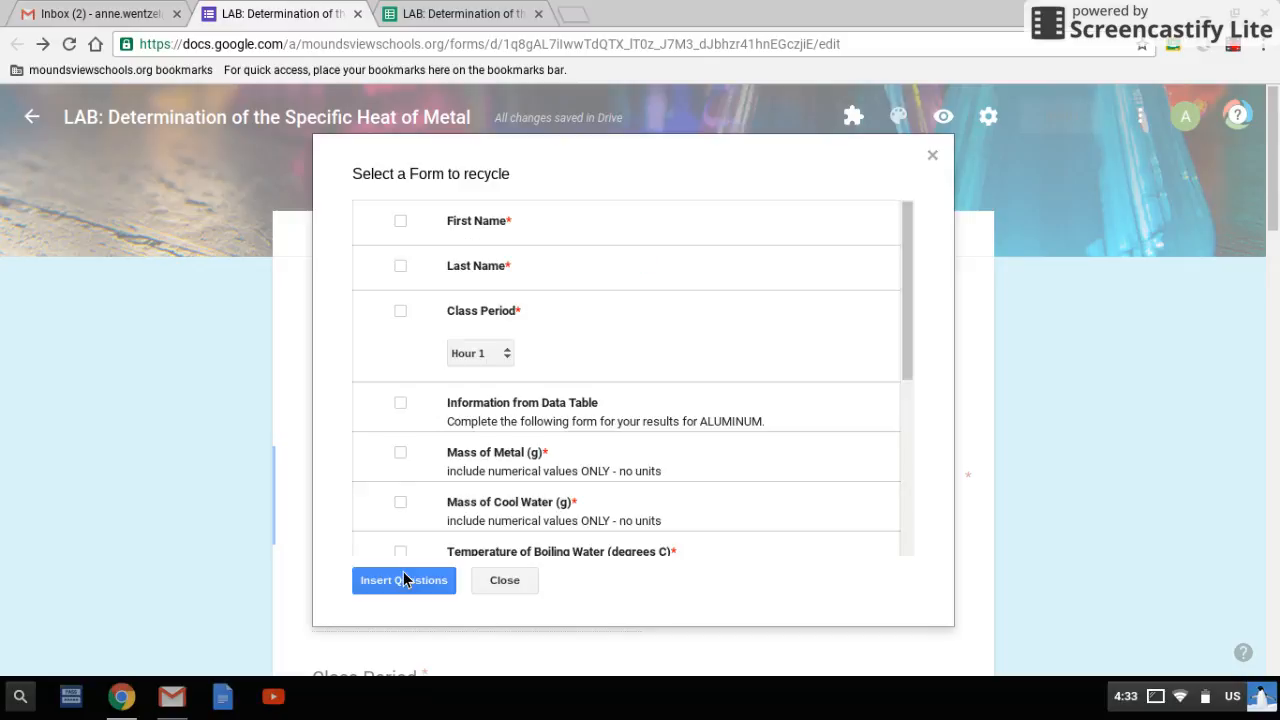
# Mark First Name, Last Name, Class Period and Information from Data Table for recycling, and close formRecycler without inserting questions
pyautogui.click(400, 221)
pyautogui.click(401, 266)
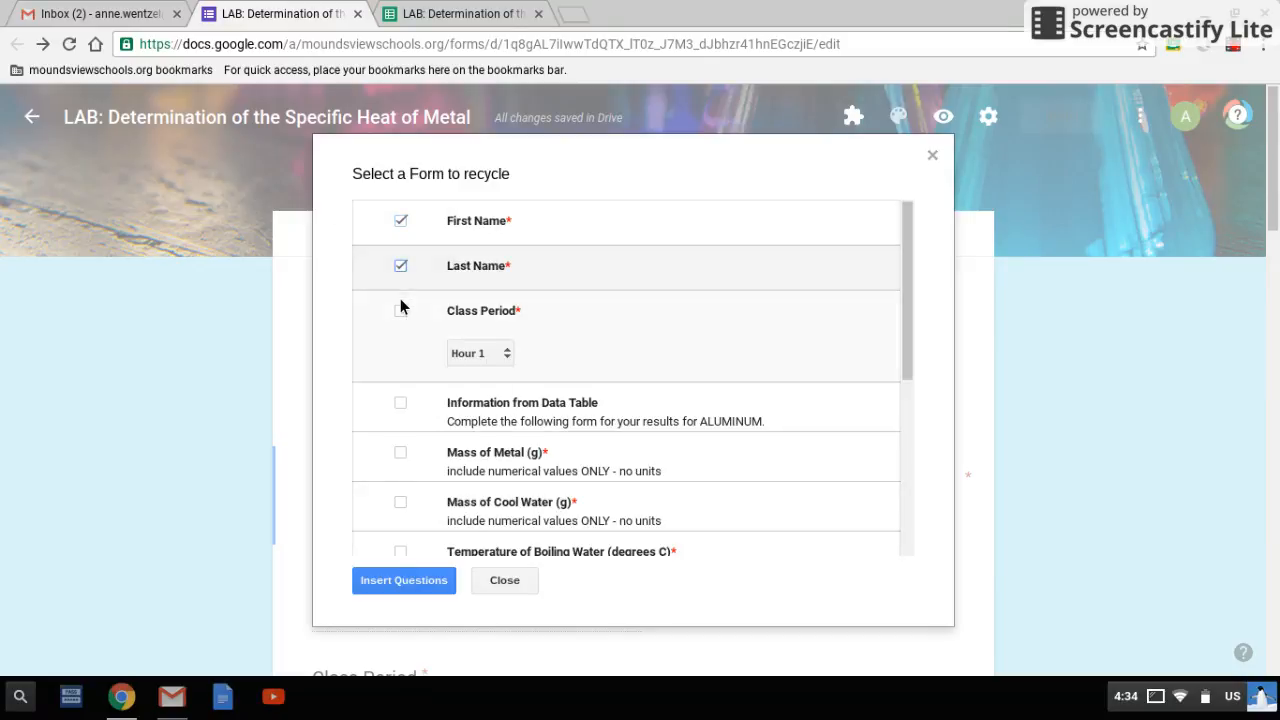
pyautogui.click(401, 311)
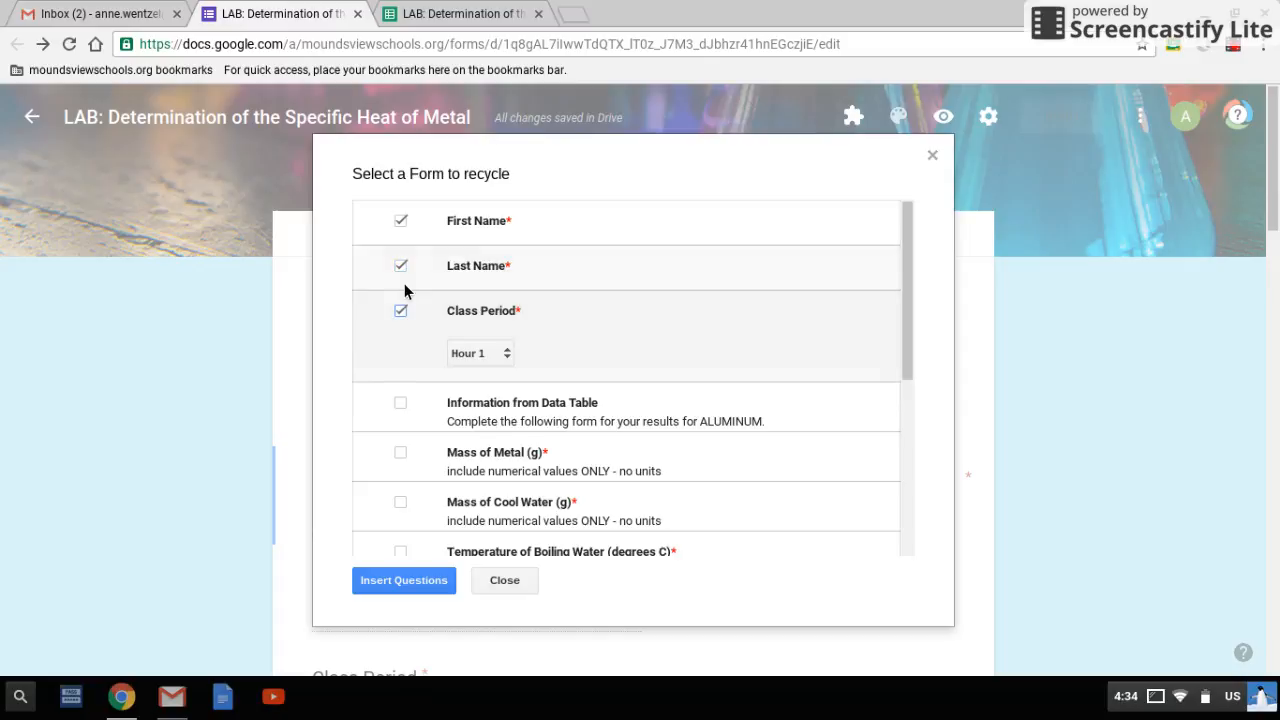
pyautogui.click(401, 406)
pyautogui.scroll(-1, 420, 469)
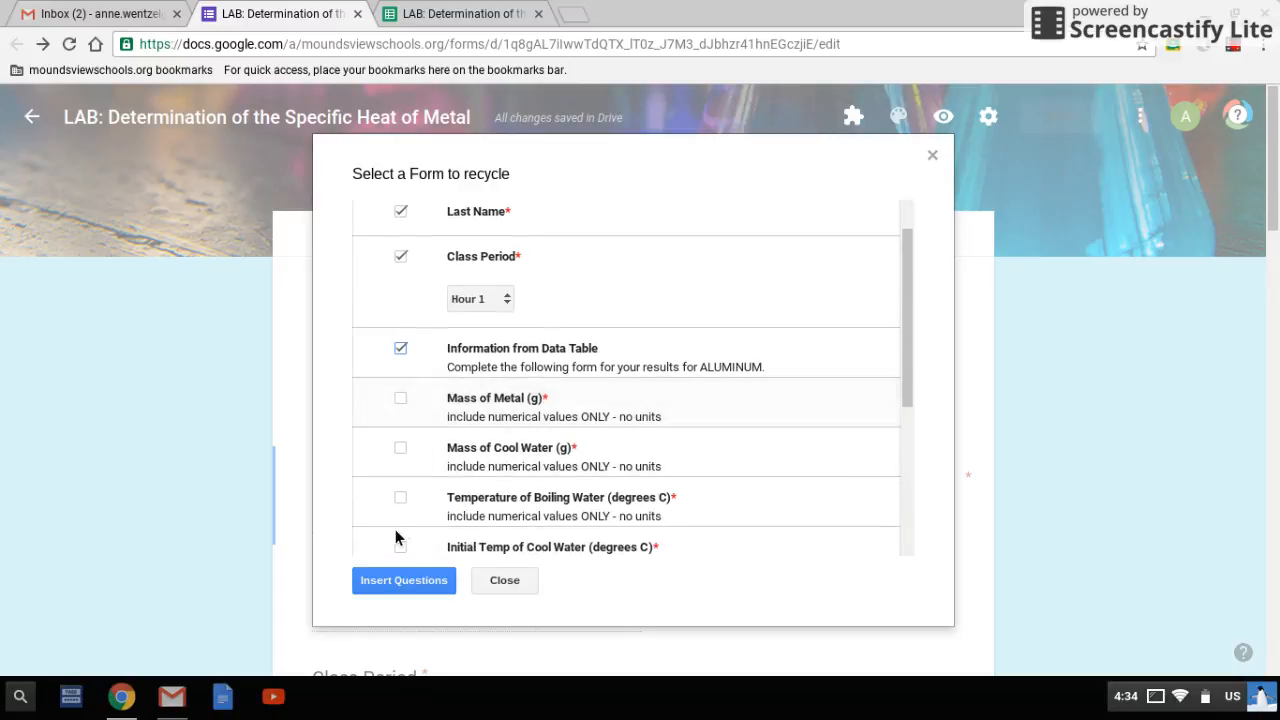
pyautogui.click(401, 549)
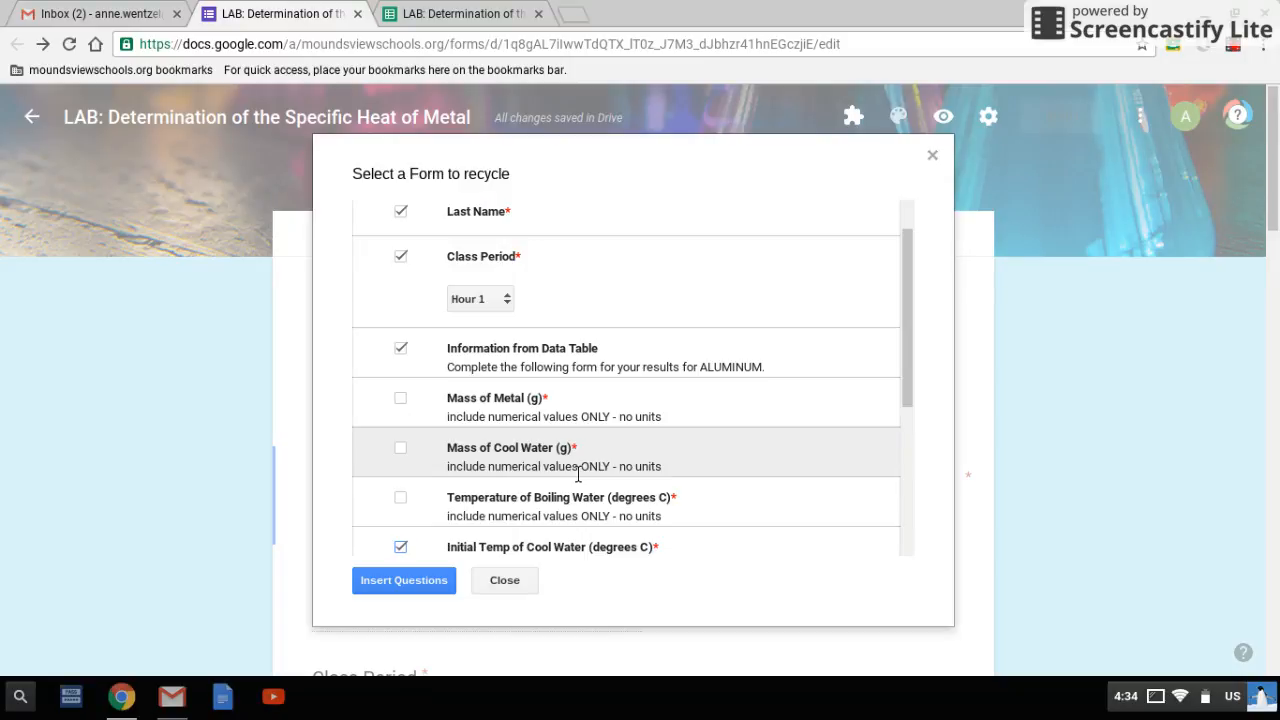
pyautogui.click(518, 581)
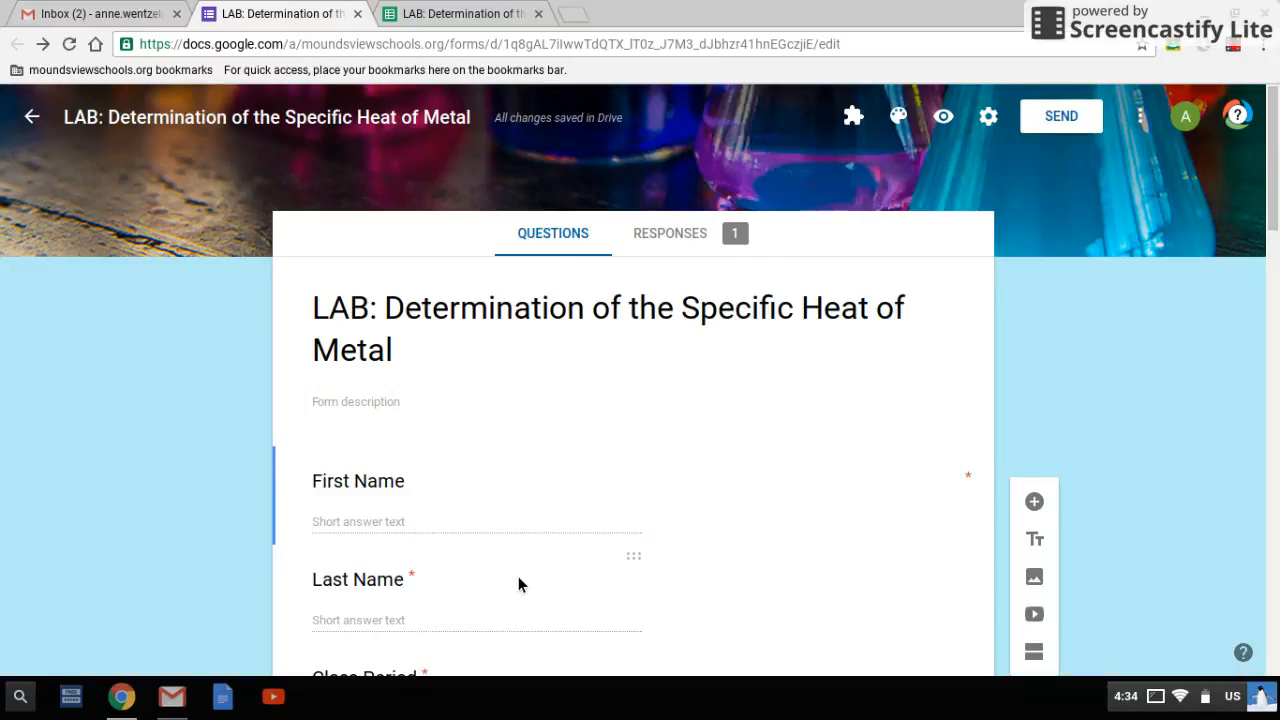